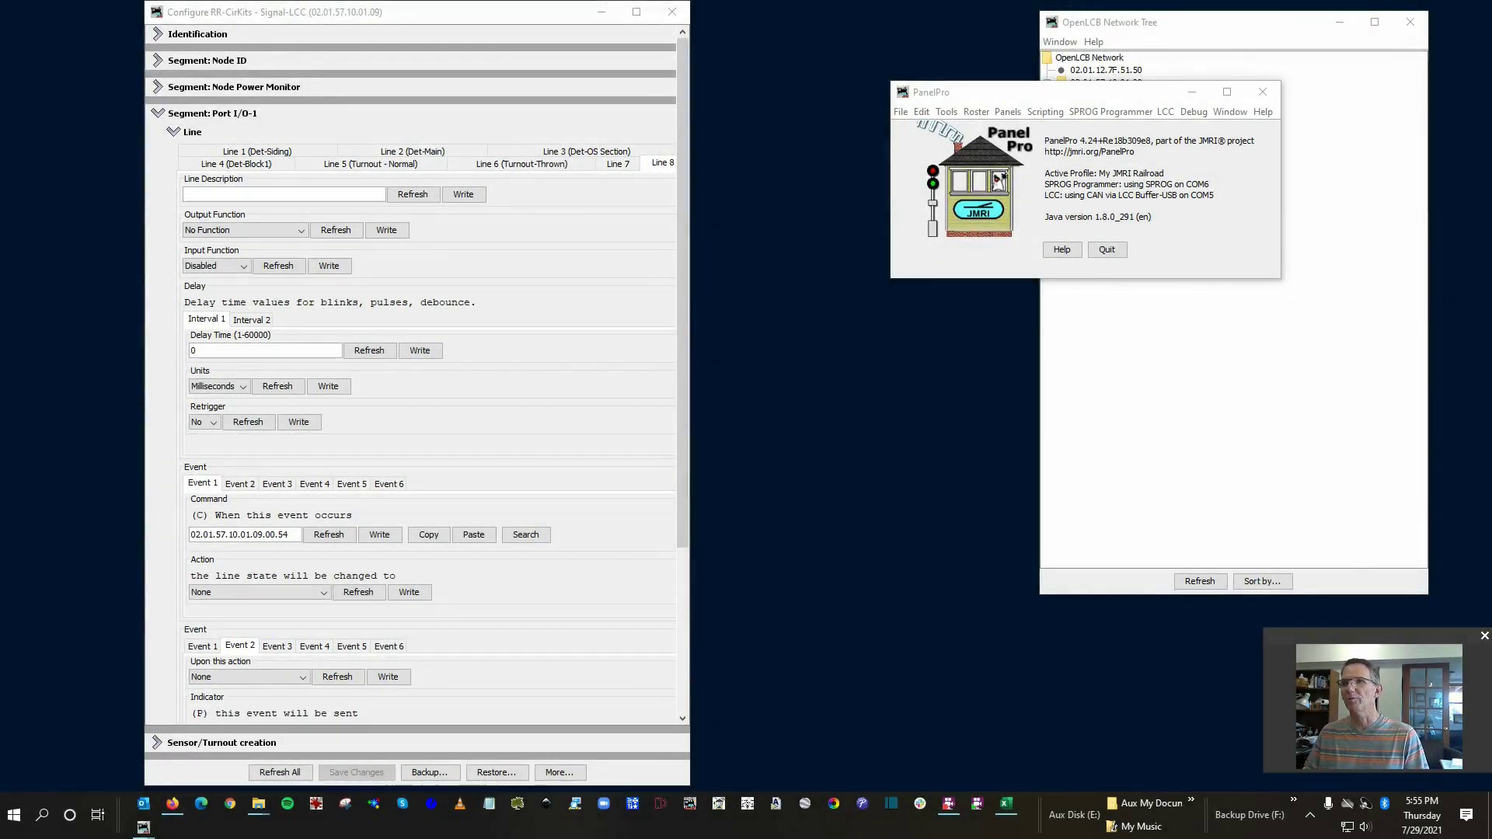
# Step: Bring the LCC Demo I/O List spreadsheet to the front beside the Signal-LCC node configuration
pyautogui.press('super+shift+Left')
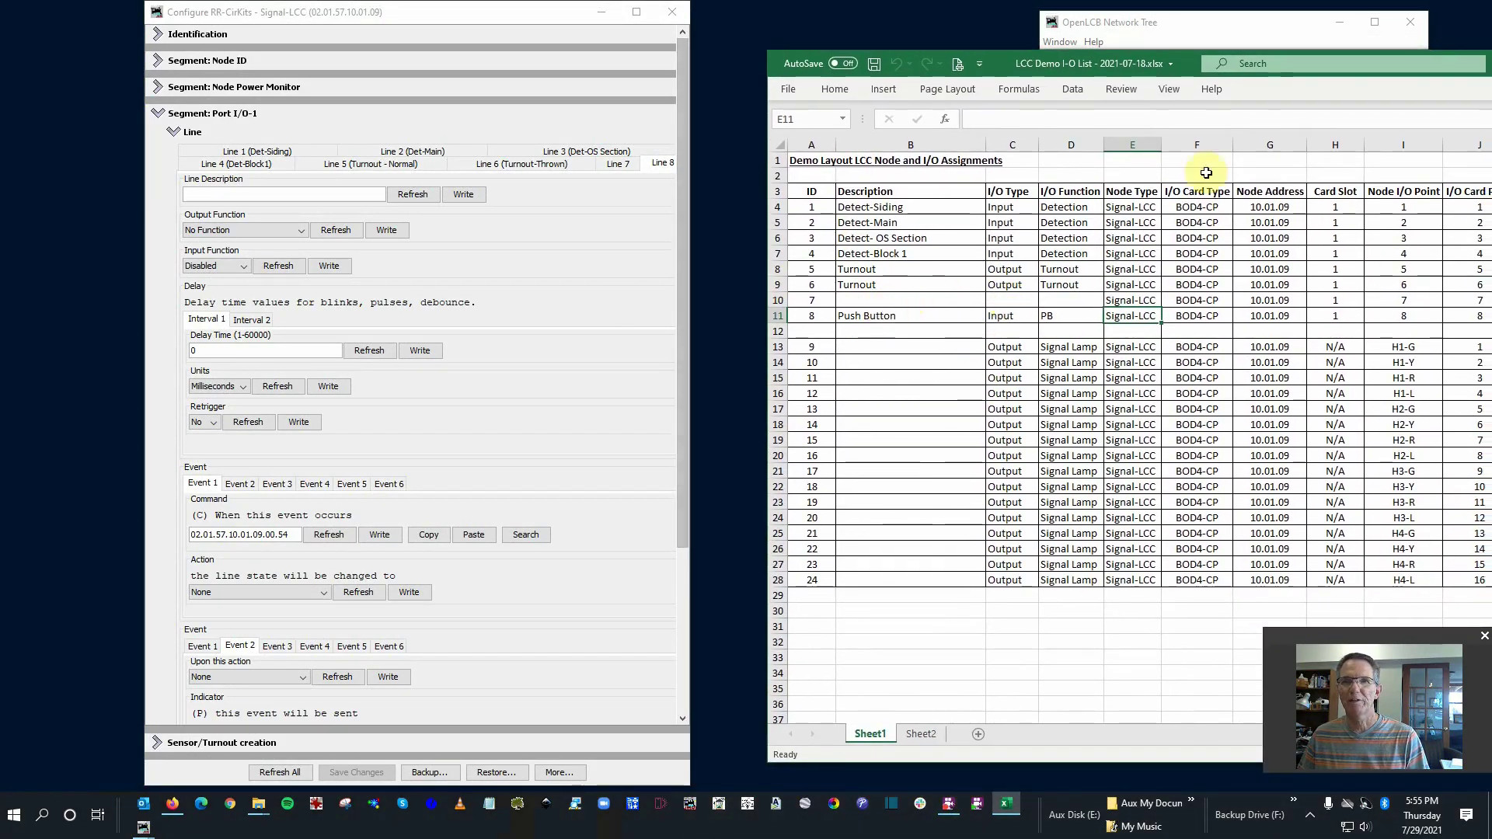
# Step: Shift the spreadsheet to check columns K–M, then move it to the lower right
pyautogui.moveTo(1227, 62); pyautogui.dragTo(800, 64)
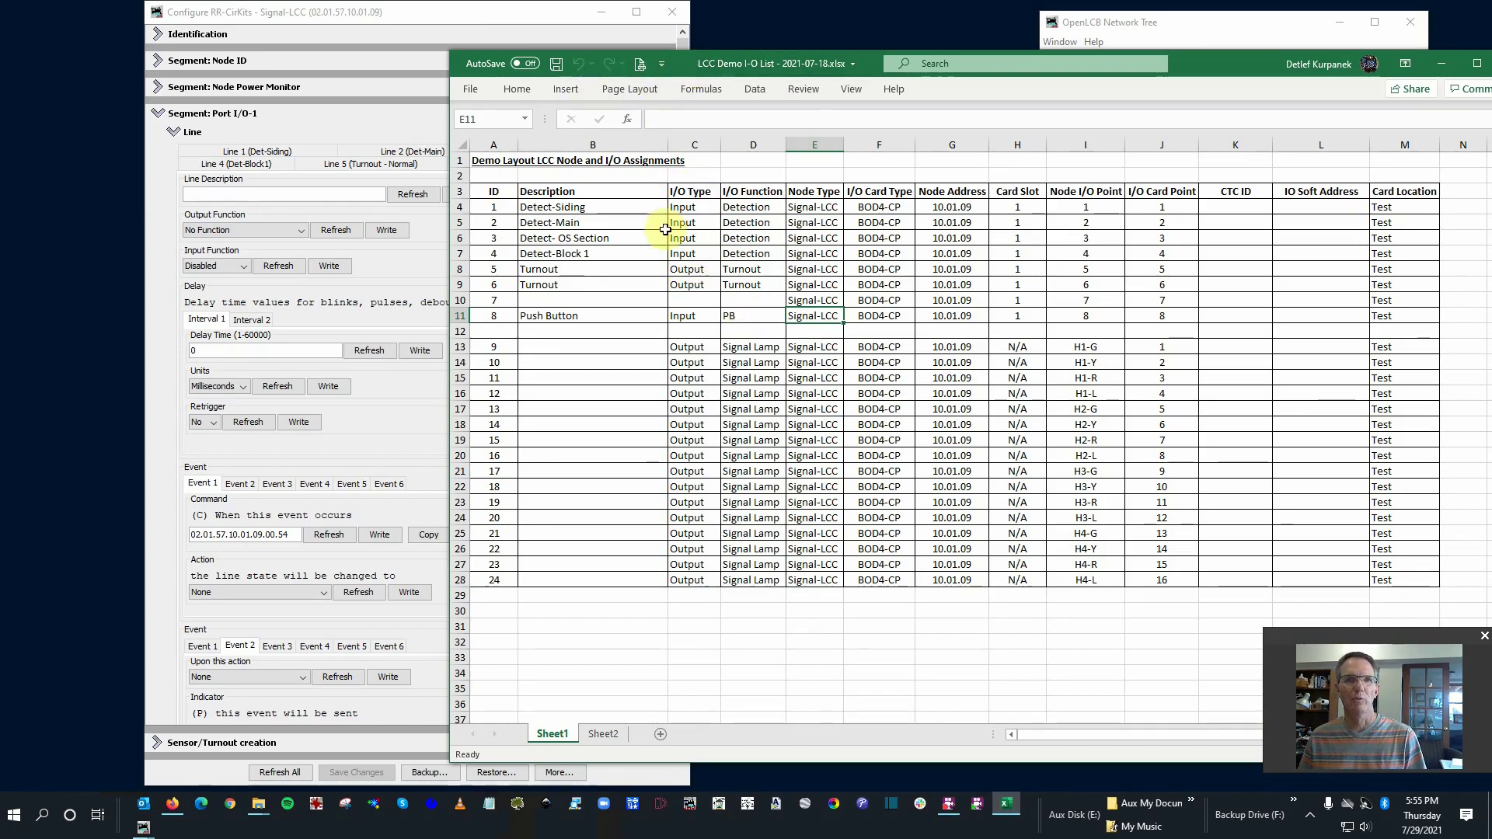
pyautogui.moveTo(687, 68); pyautogui.dragTo(1491, 221)
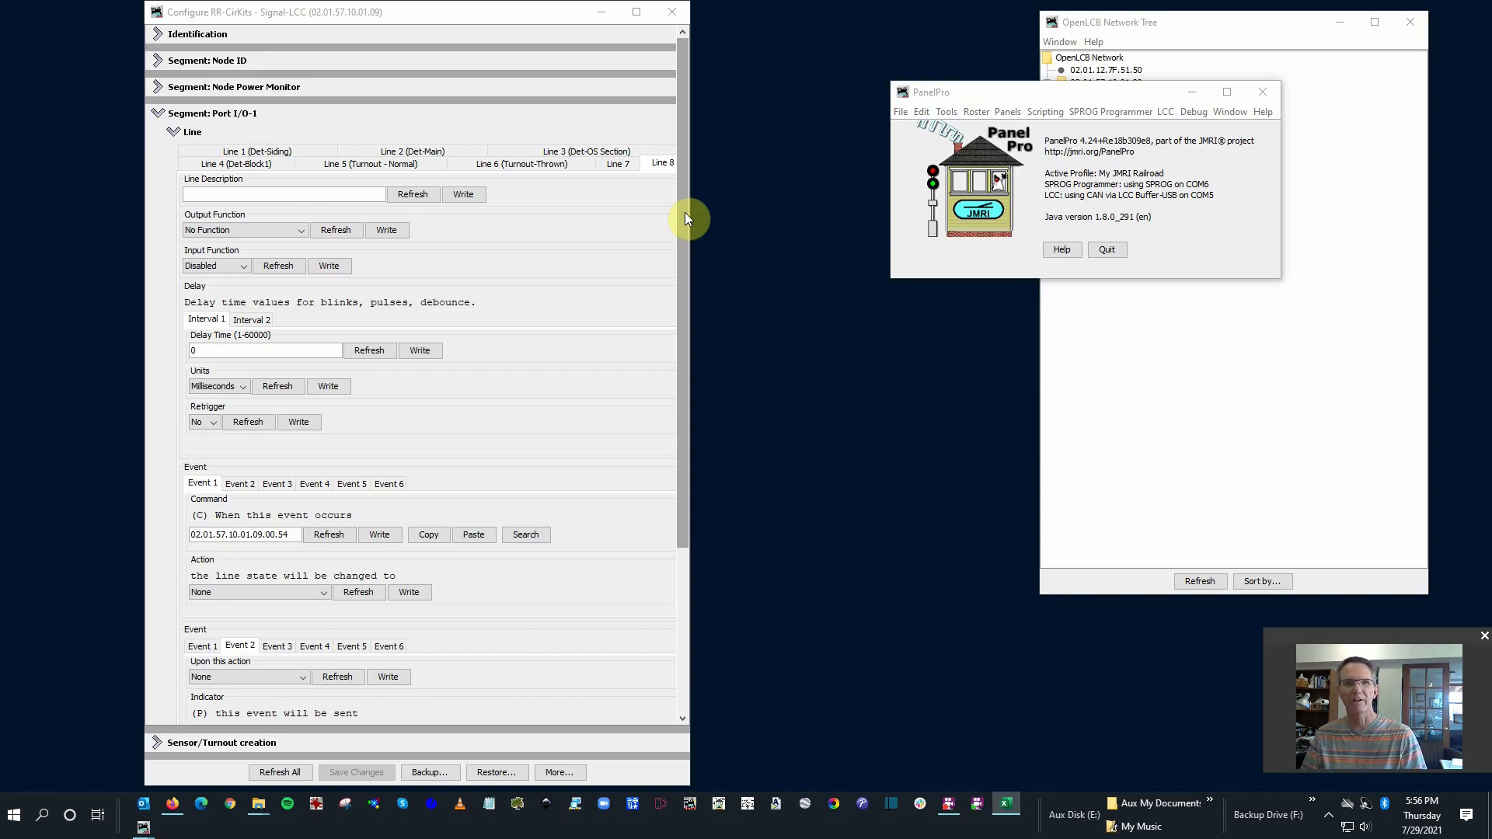
pyautogui.click(657, 164)
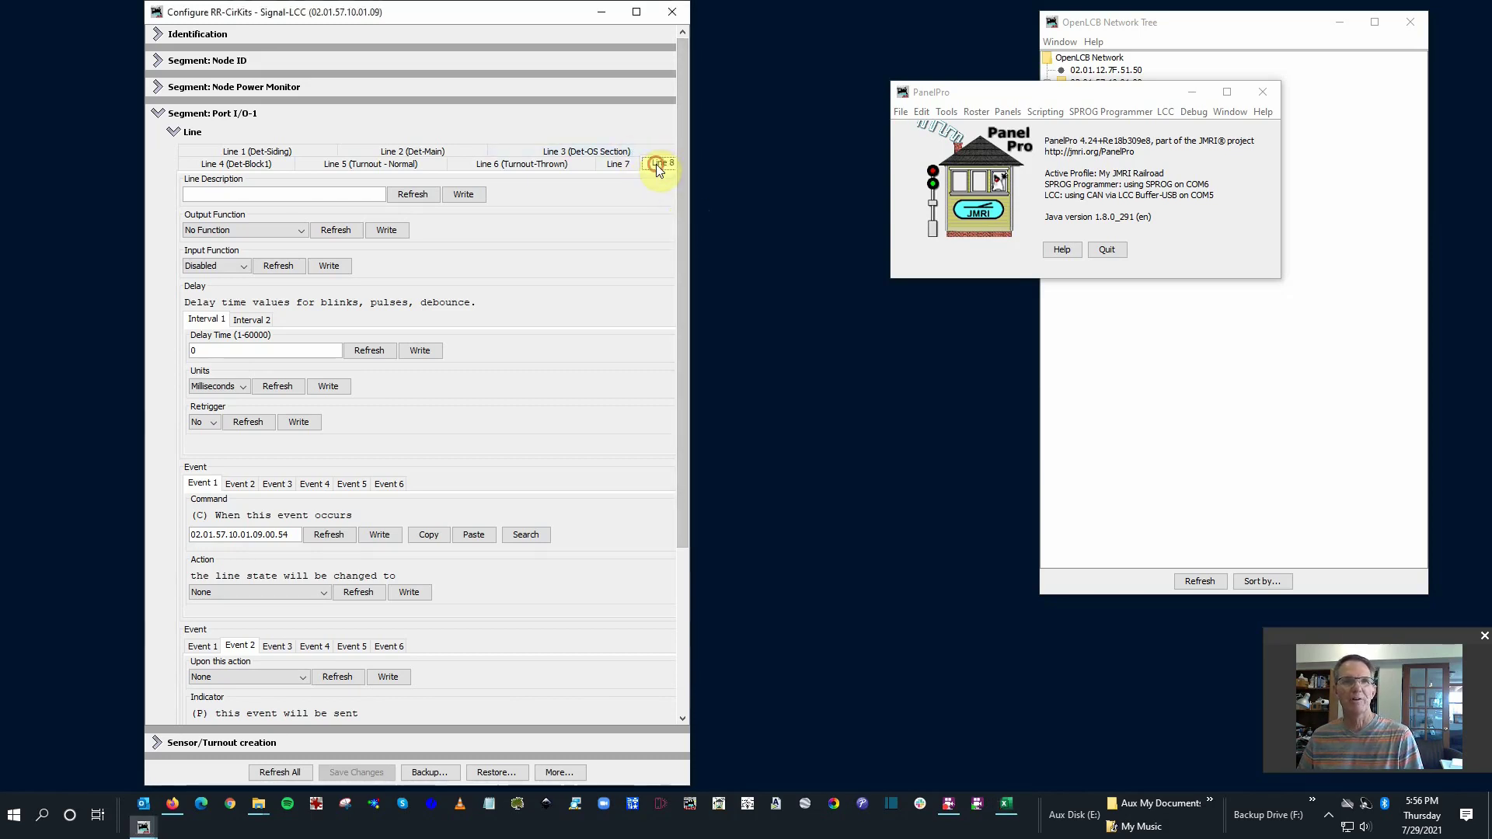
# Step: Write the description 'PB' for line 8 to the node
pyautogui.click(339, 193)
pyautogui.write('PB')
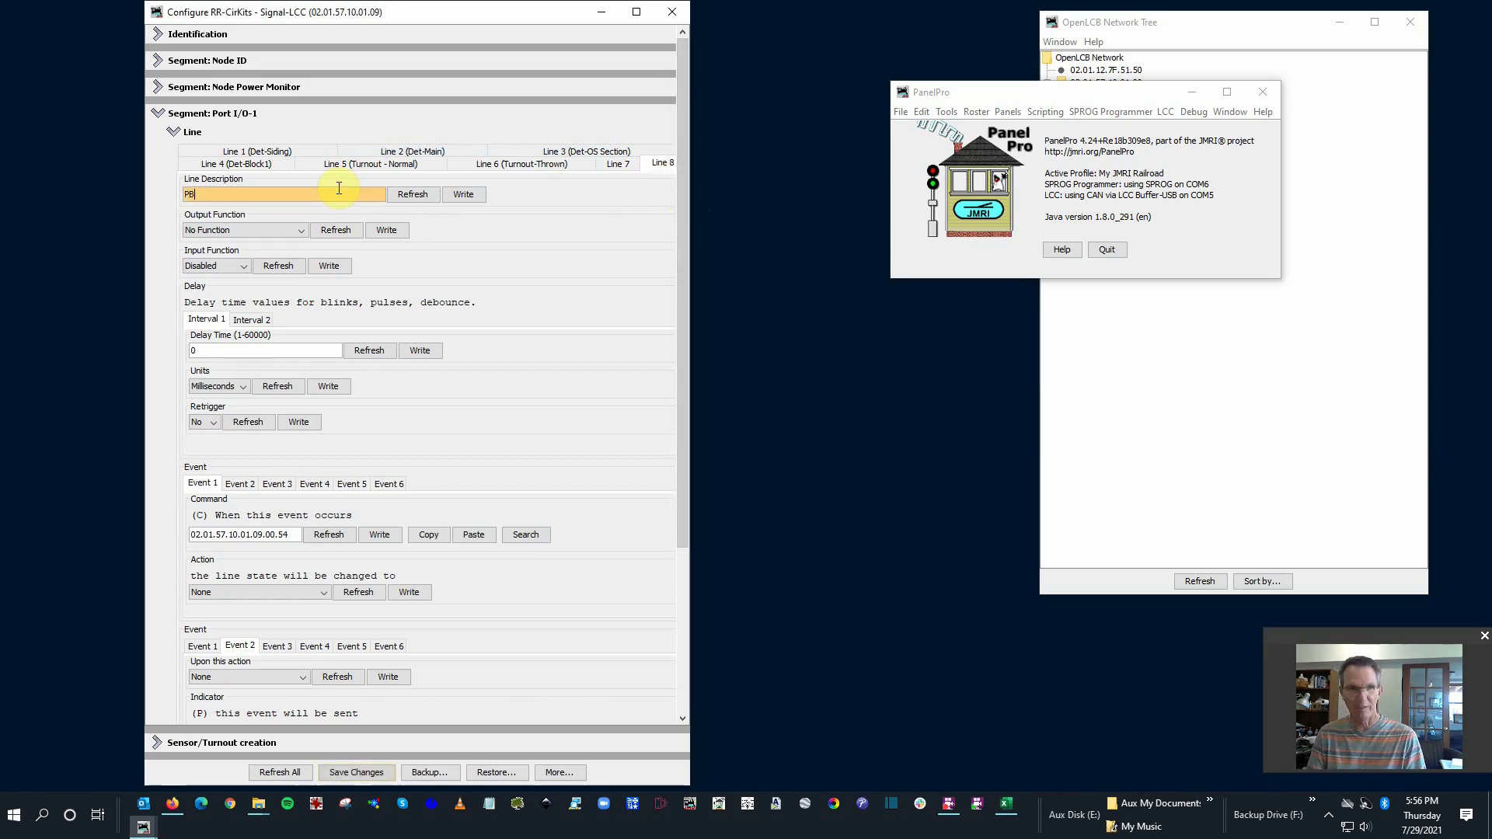
pyautogui.click(469, 195)
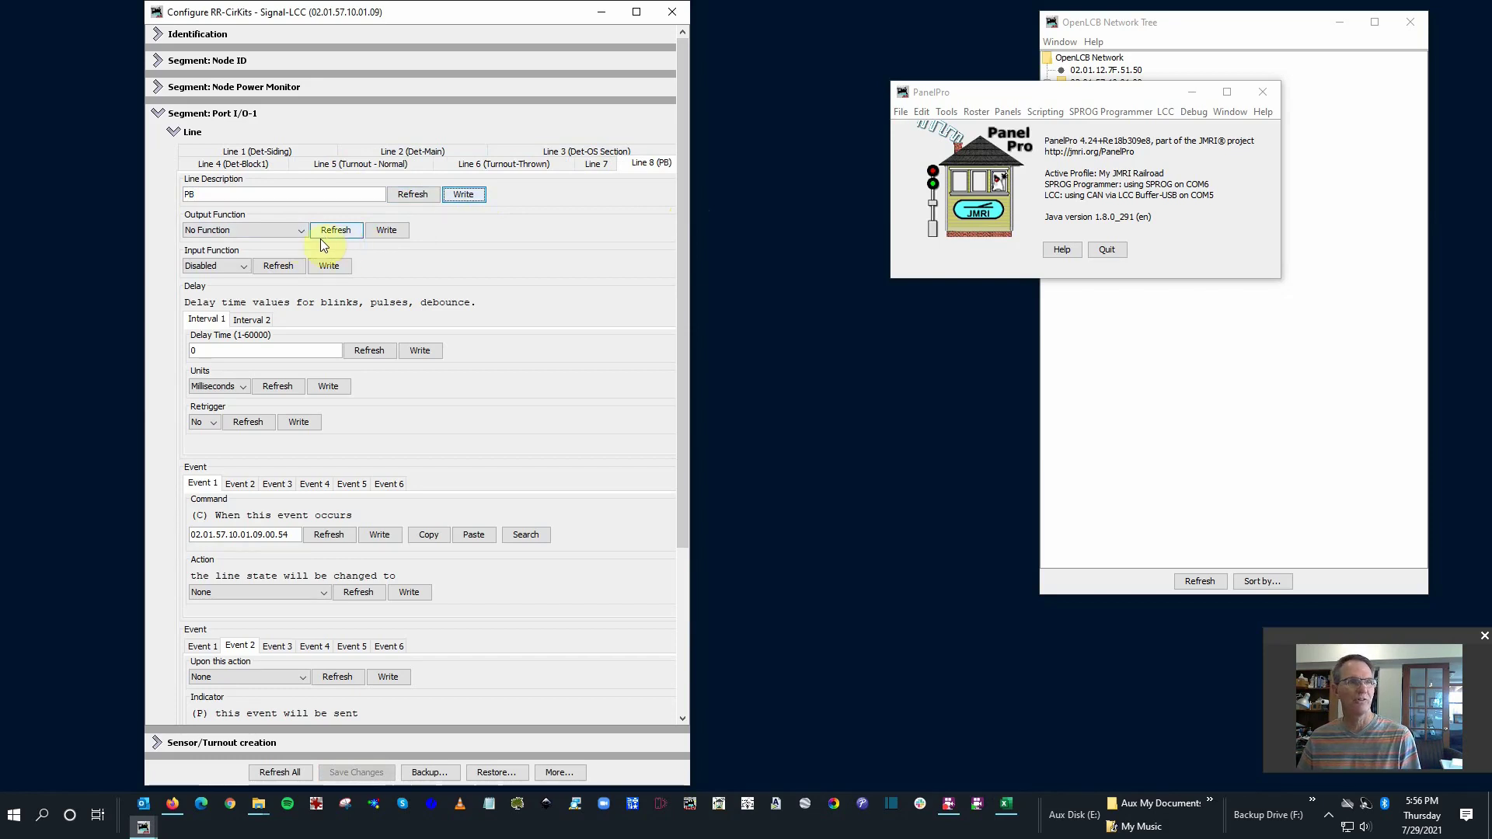
# Step: Set line 8's input function to Alt Action Hi and write it to the node
pyautogui.click(242, 267)
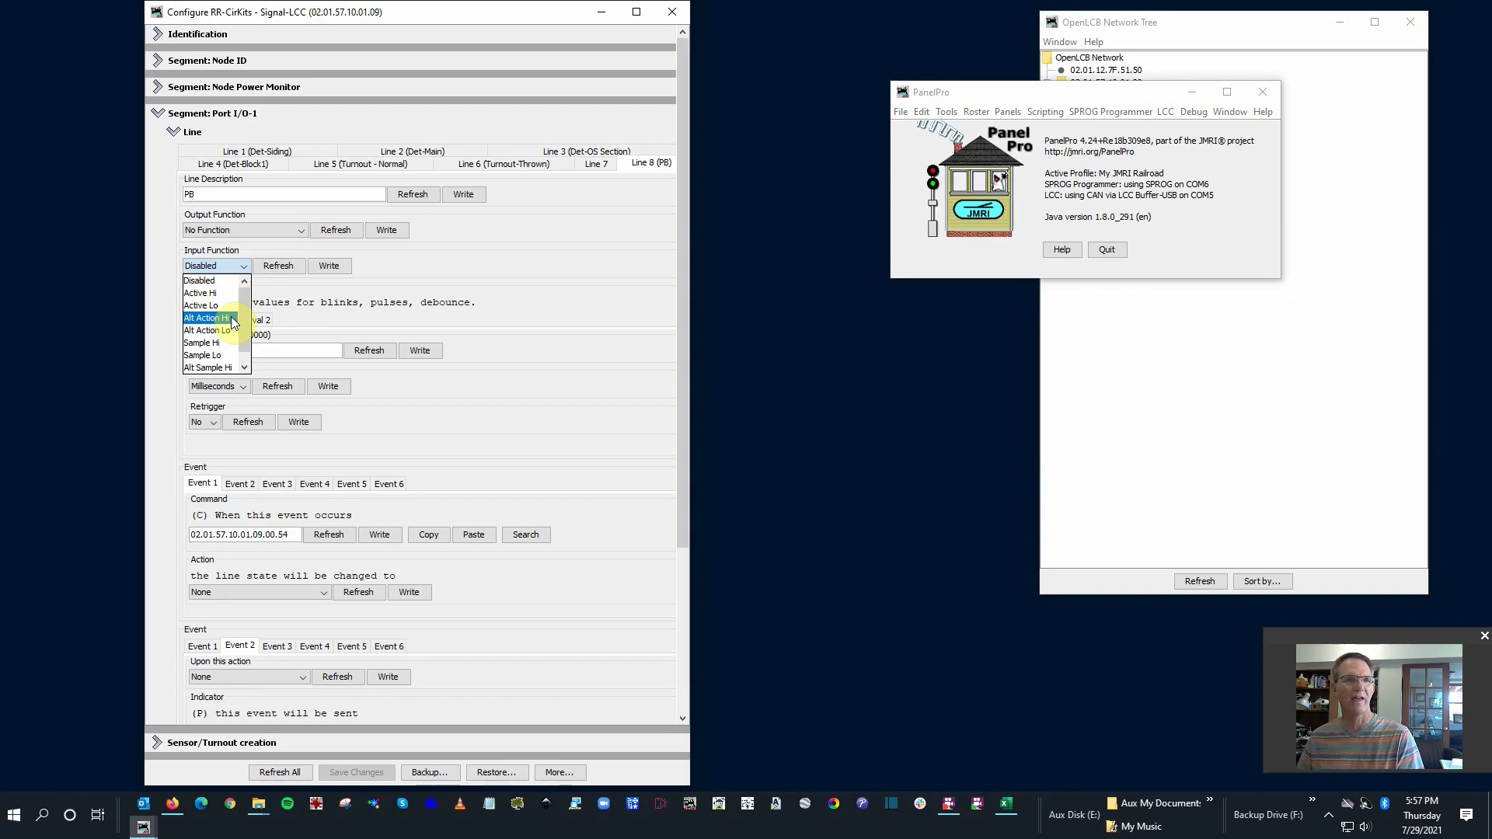
pyautogui.click(231, 319)
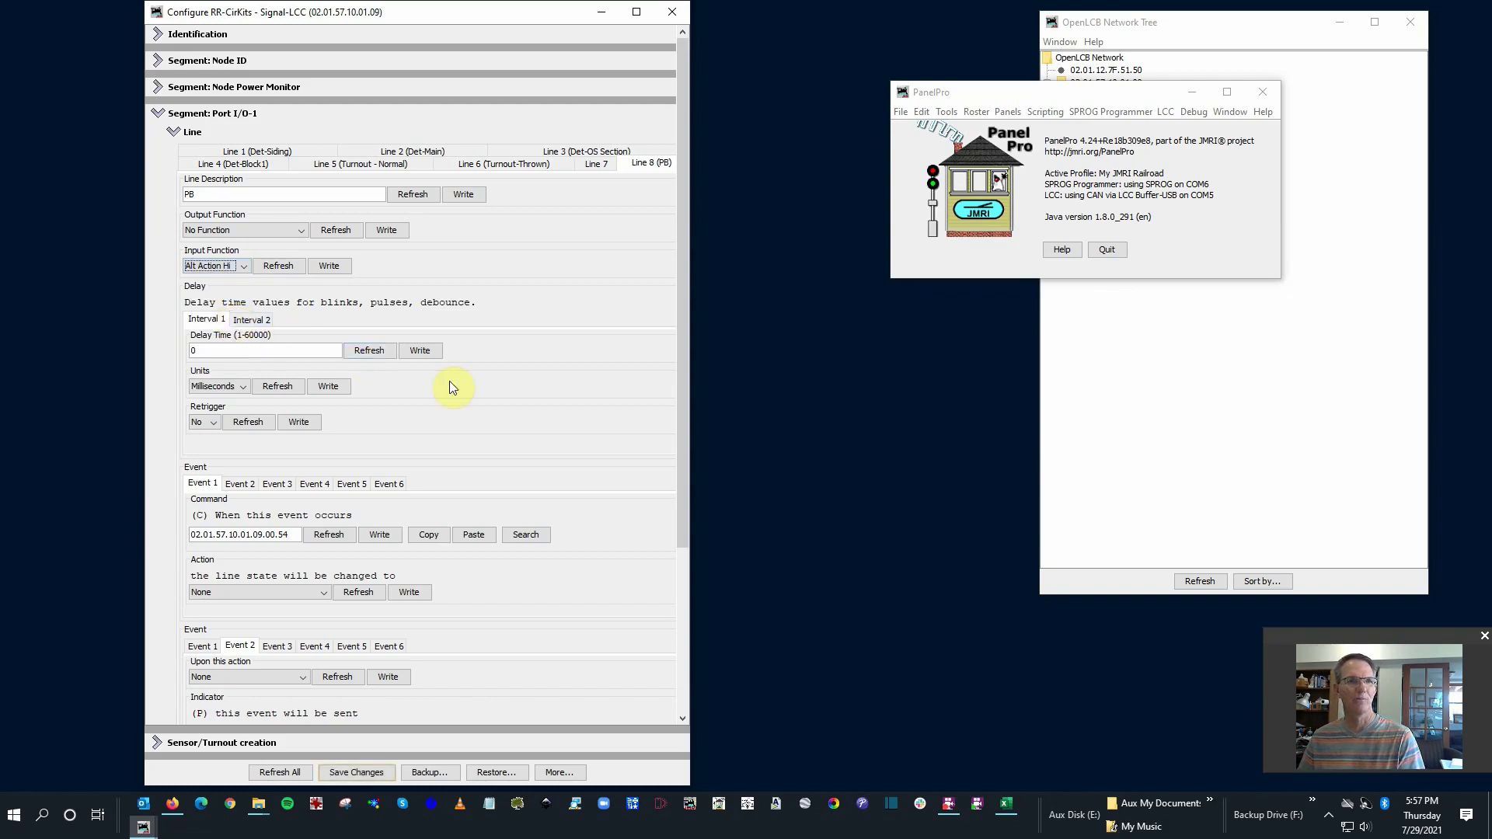
pyautogui.click(334, 267)
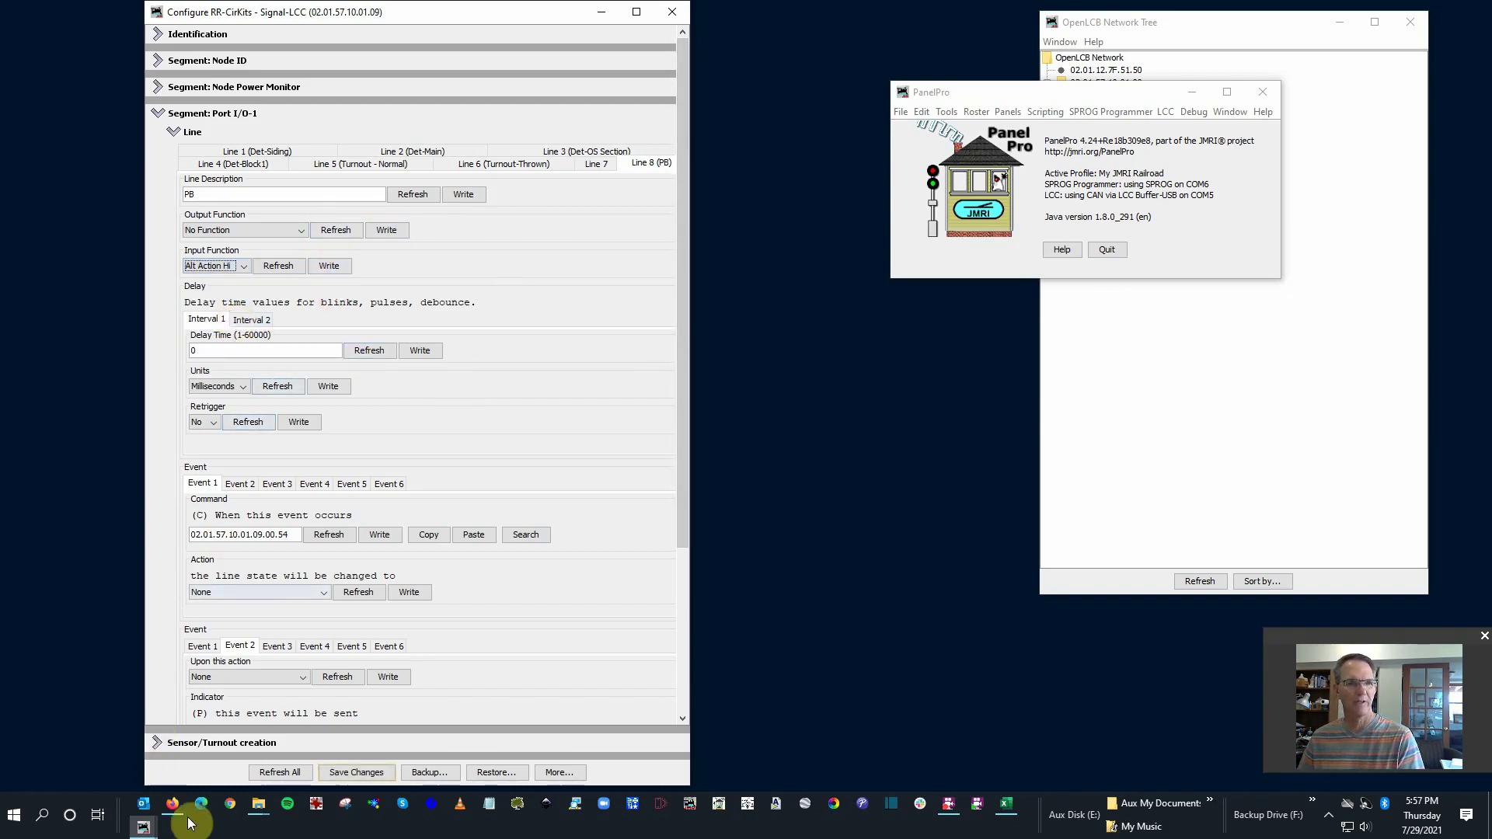
# Step: Save the line 8 changes and review the indicator event IDs for Events 1–3
pyautogui.click(352, 773)
pyautogui.scroll(-3, 448, 548)
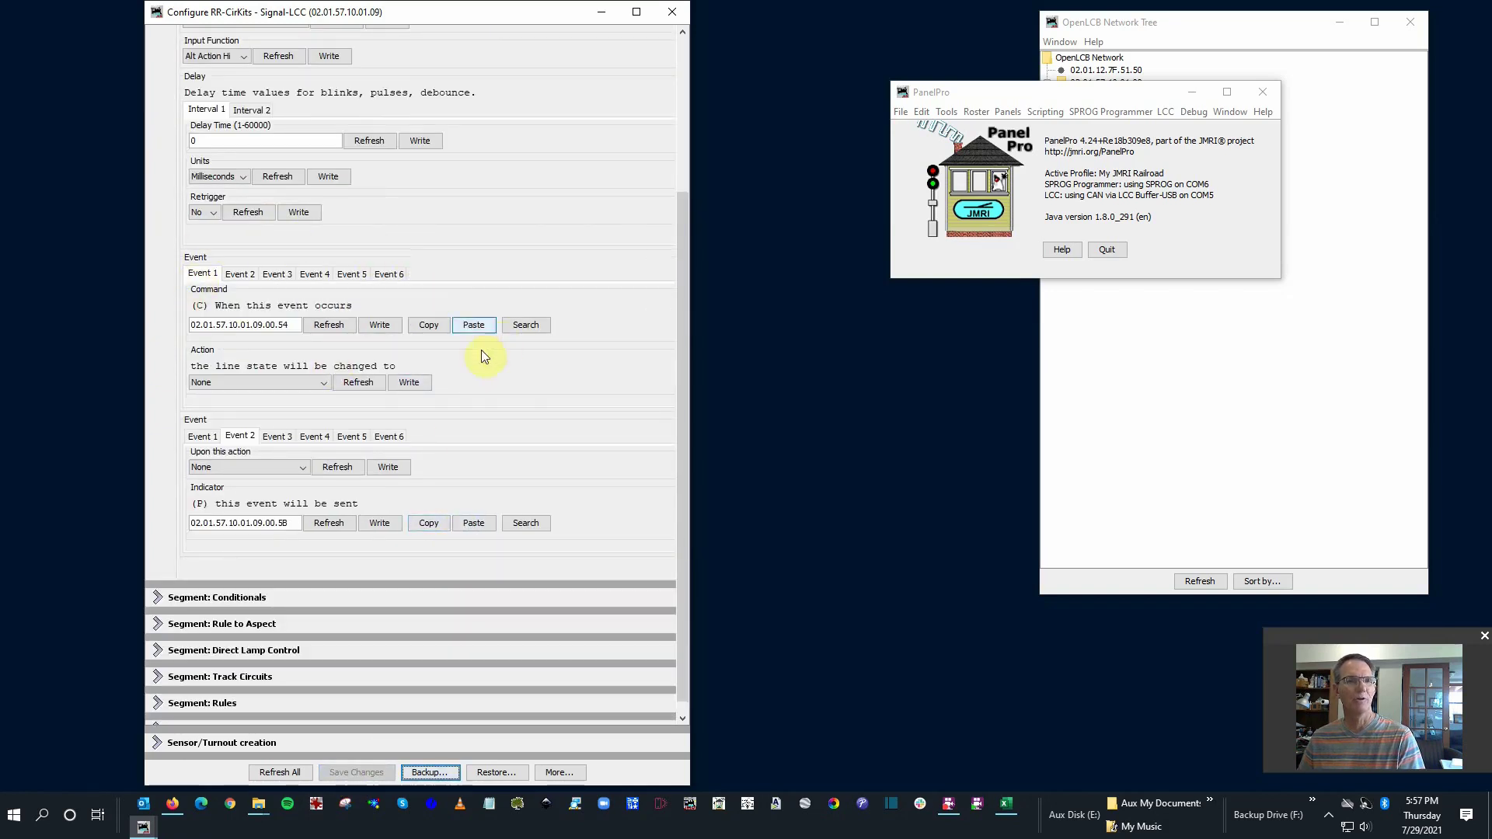
pyautogui.click(332, 327)
pyautogui.click(199, 436)
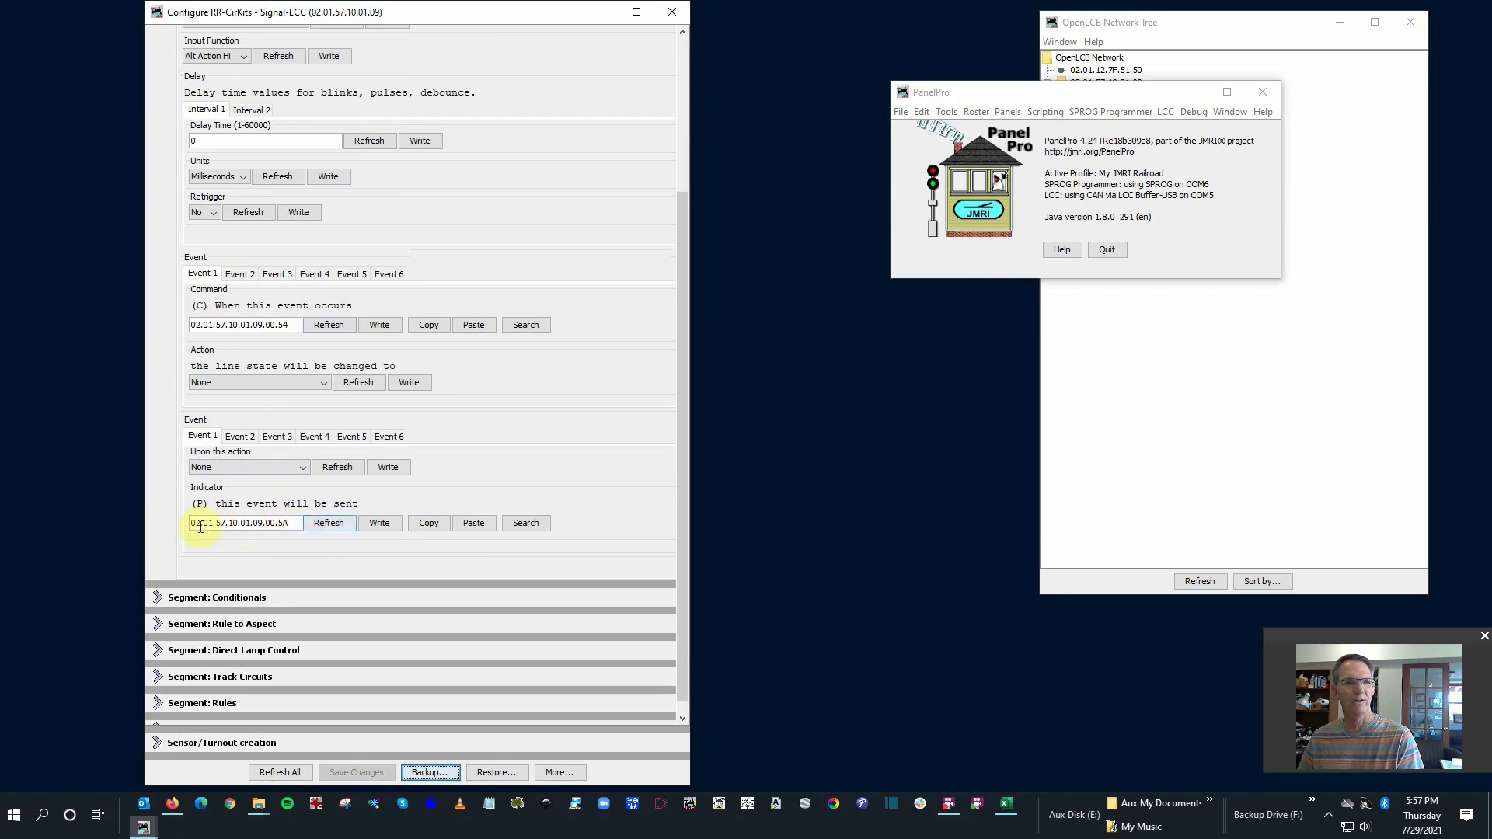
pyautogui.click(238, 438)
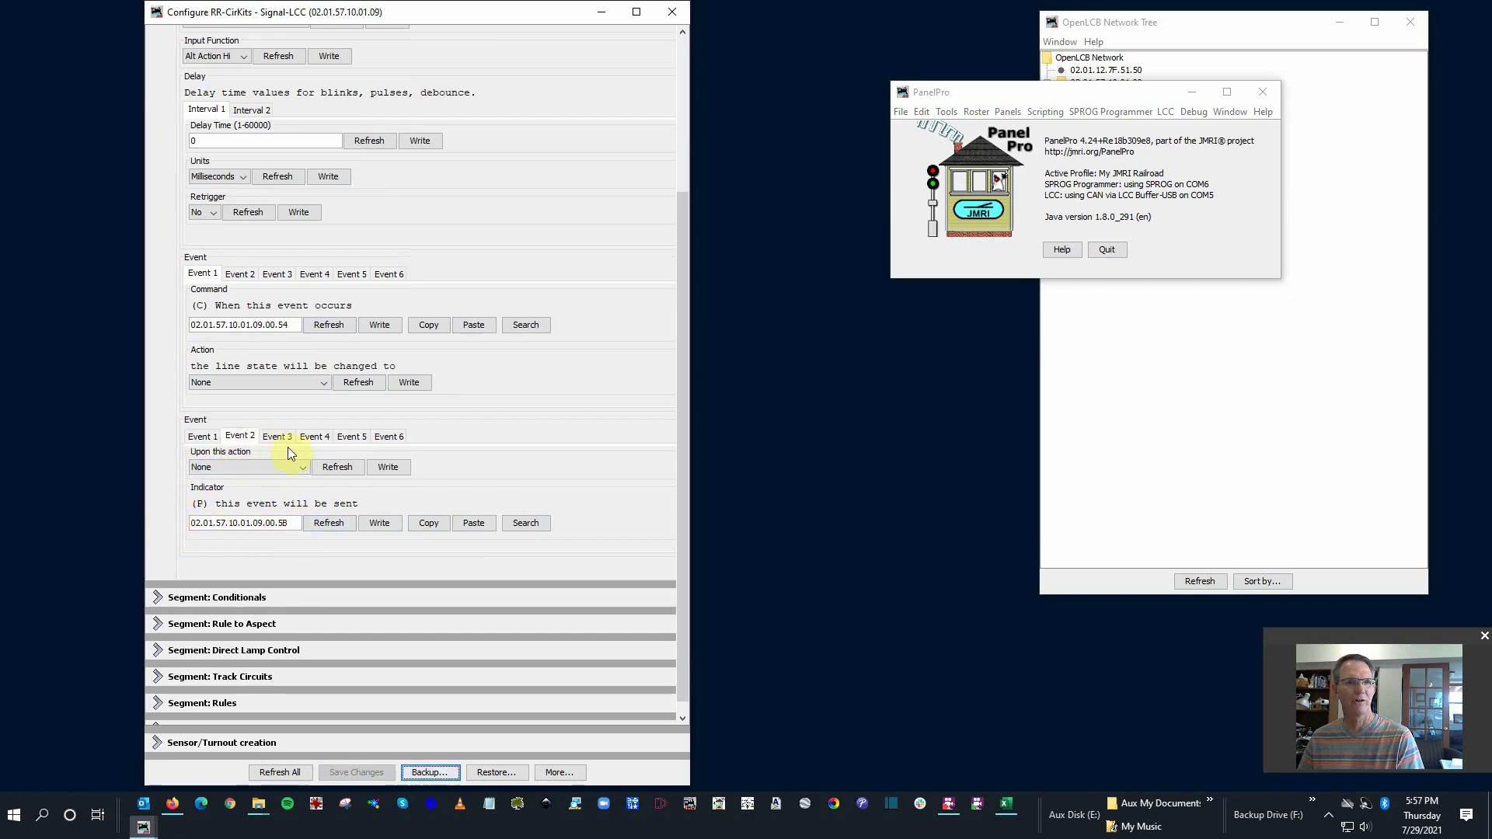
pyautogui.click(282, 437)
pyautogui.click(201, 436)
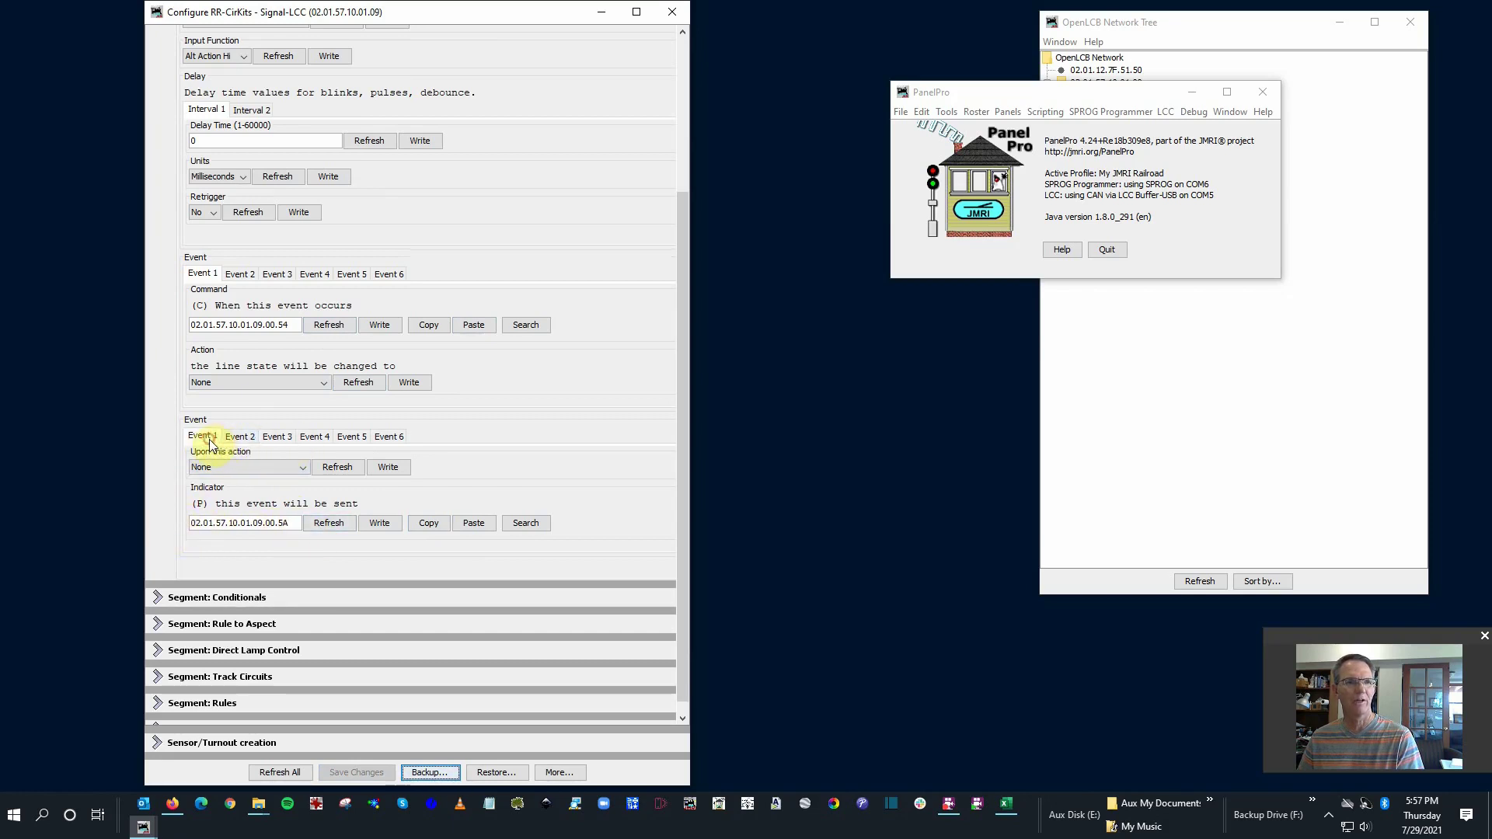
pyautogui.scroll(5, 342, 458)
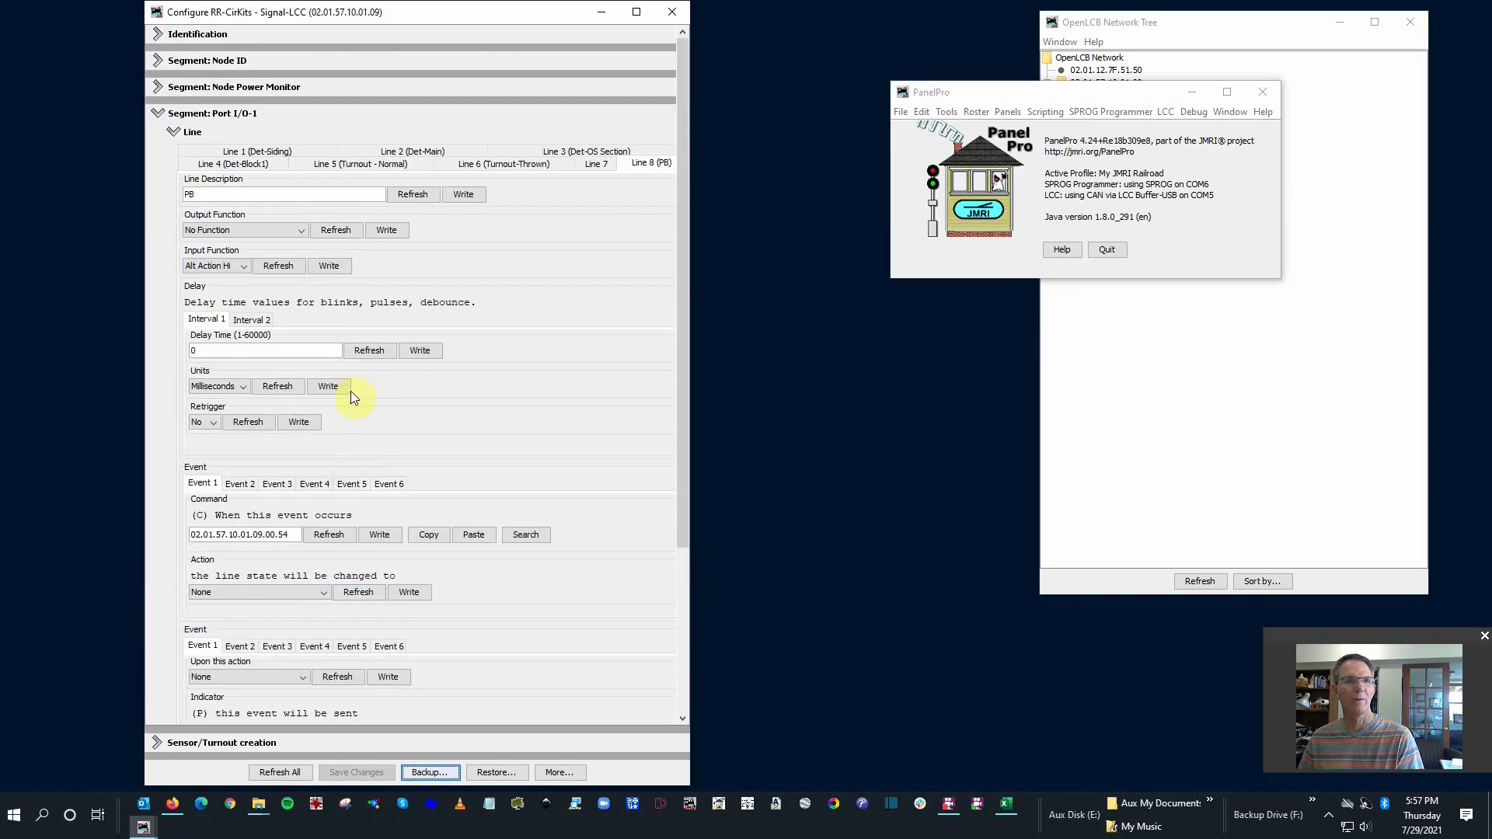
# Step: Copy line 5's Turnout Thrown event ID 02.01.57.10.01.09.00.30 and show Line 8 (PB)
pyautogui.click(354, 164)
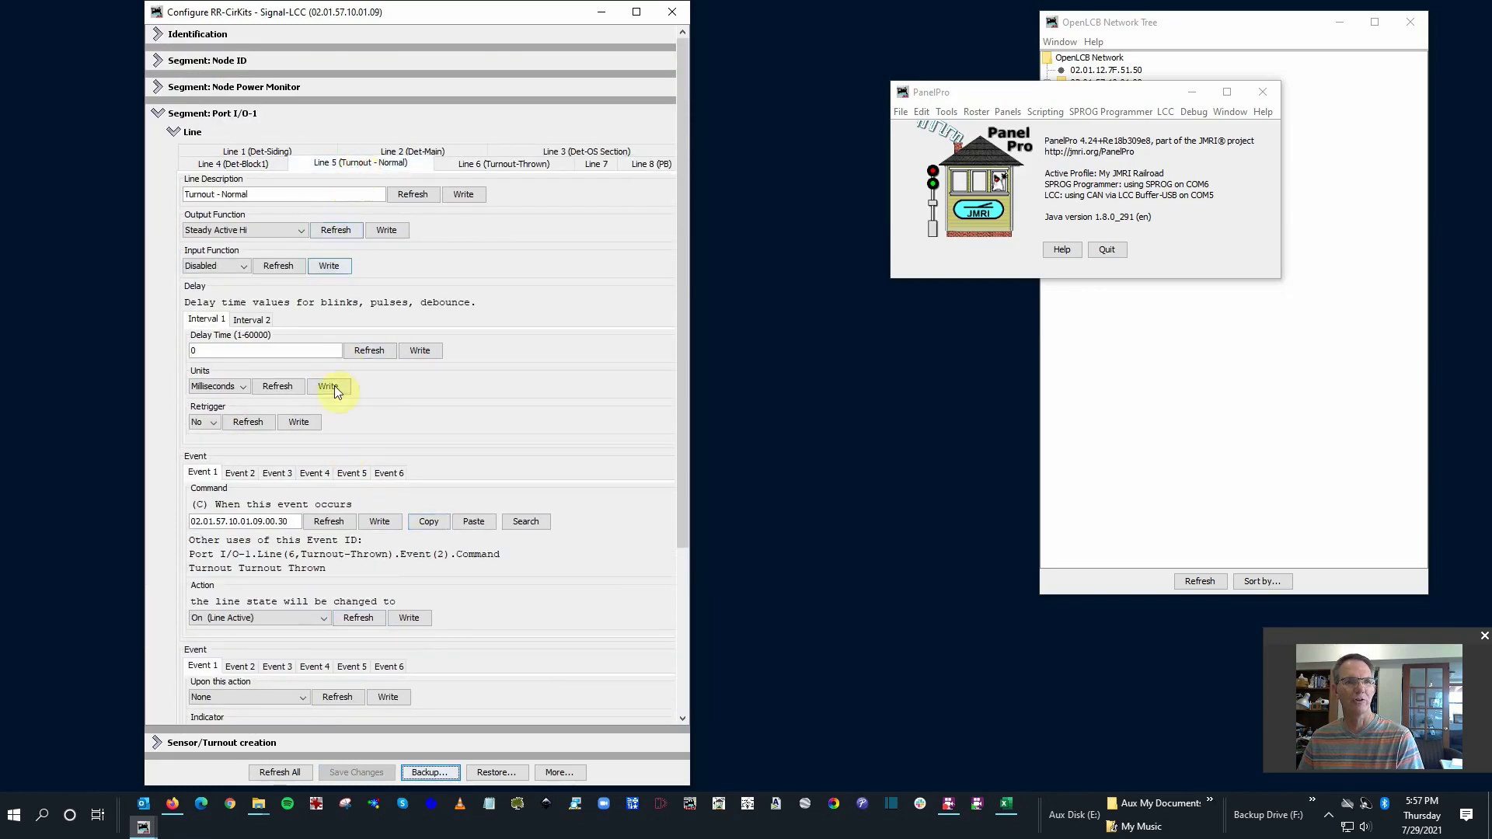
pyautogui.scroll(-3, 334, 388)
pyautogui.scroll(-2, 332, 439)
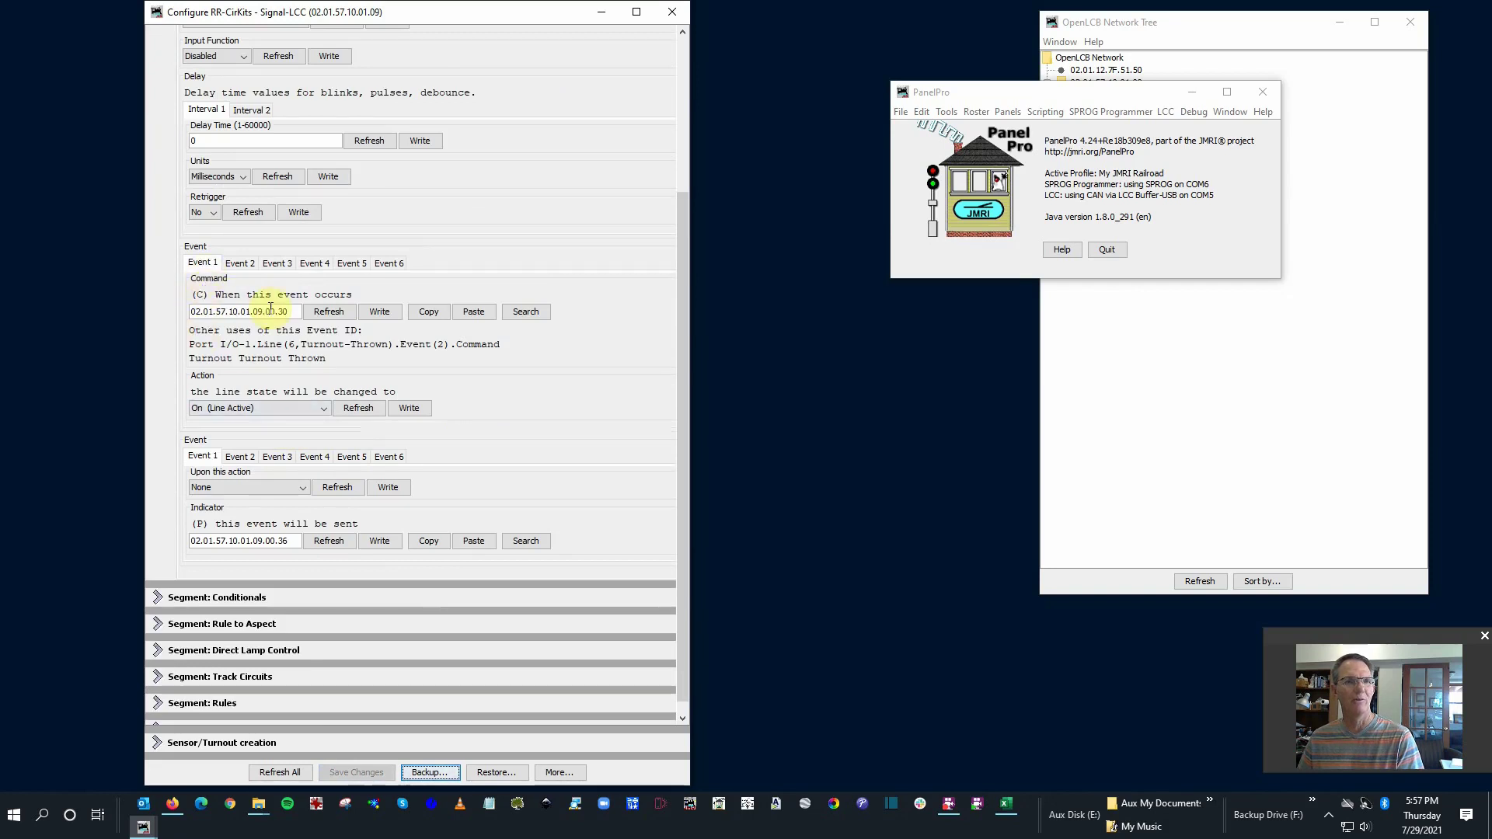
pyautogui.click(426, 312)
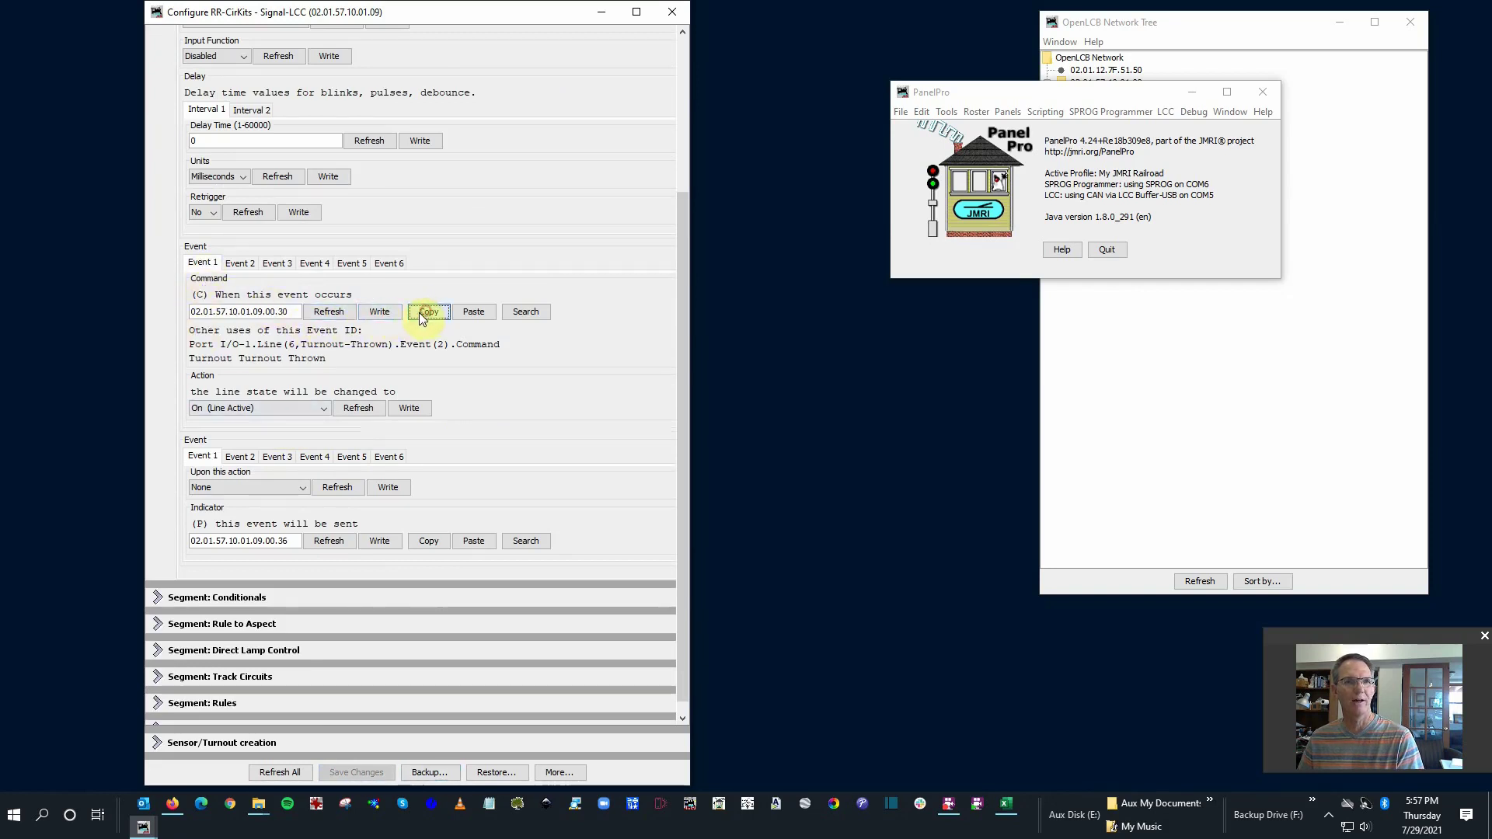
pyautogui.scroll(5, 407, 348)
pyautogui.click(652, 164)
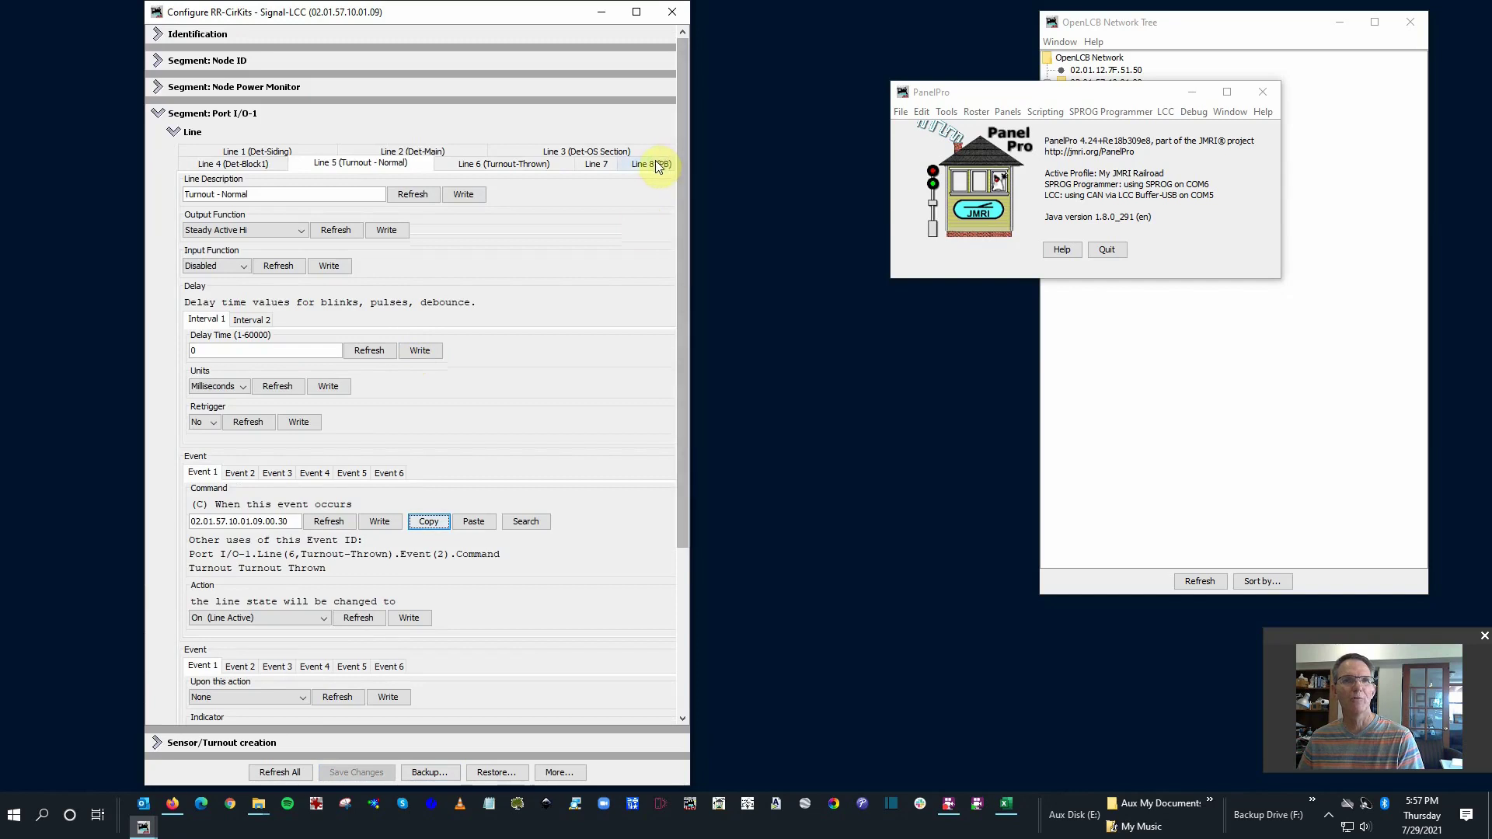
pyautogui.scroll(-2, 296, 428)
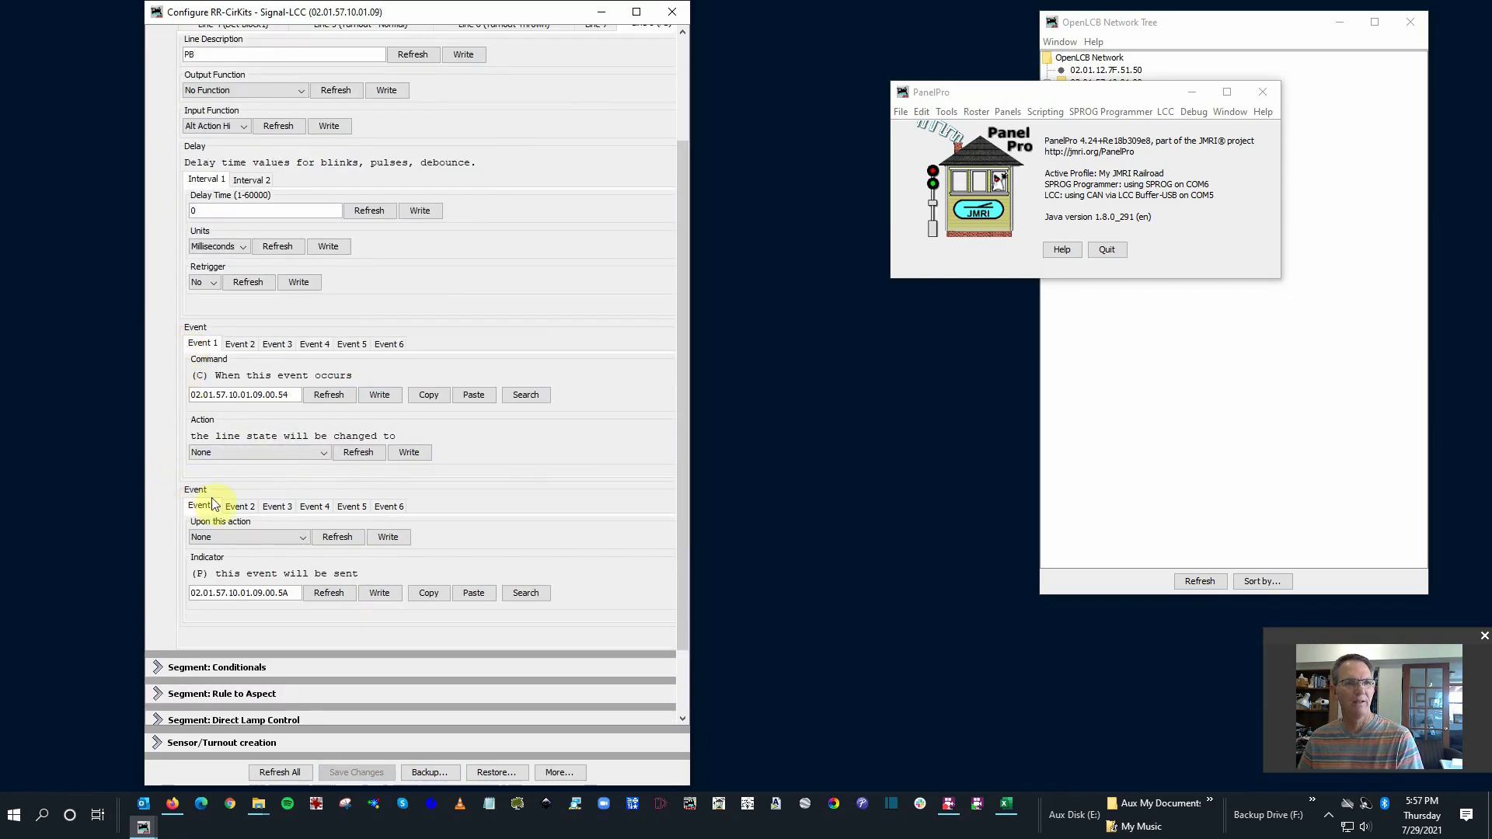
# Step: Make Event 1 send 02.01.57.10.01.09.00.30 on Input On and save it to the node
pyautogui.click(302, 539)
pyautogui.click(302, 538)
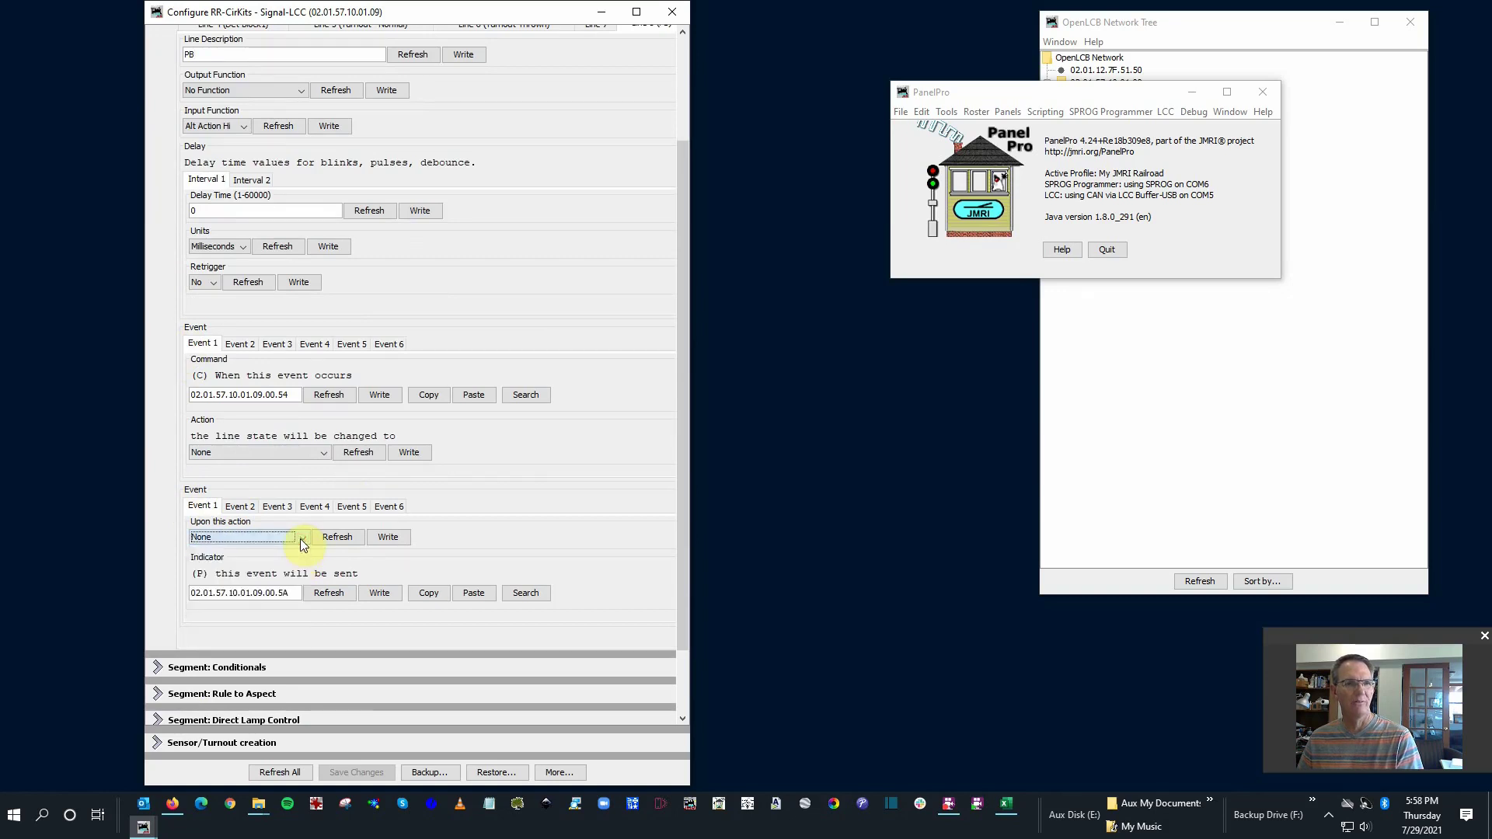
pyautogui.click(302, 538)
pyautogui.click(254, 614)
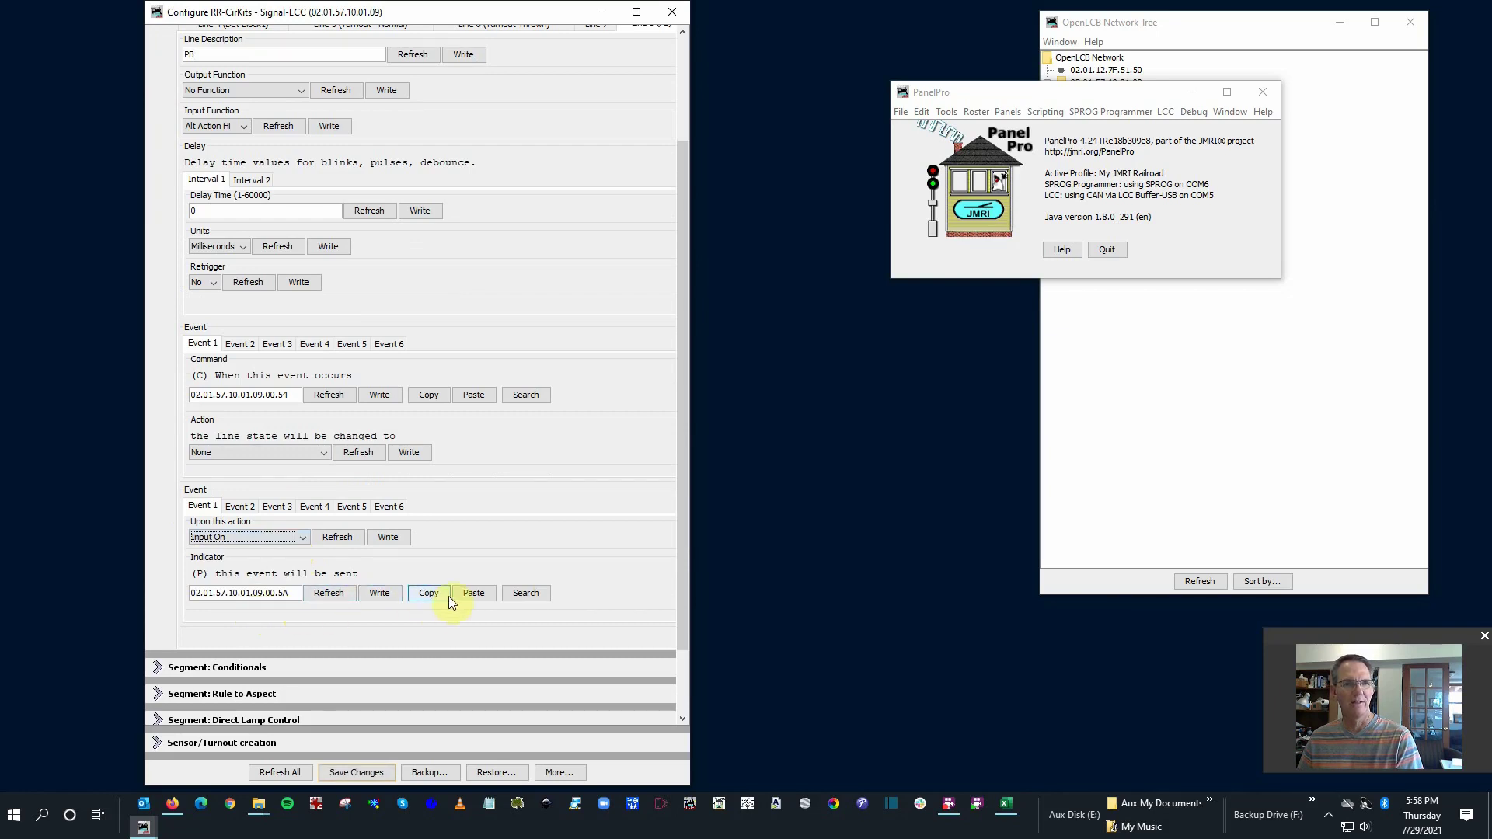
pyautogui.click(473, 593)
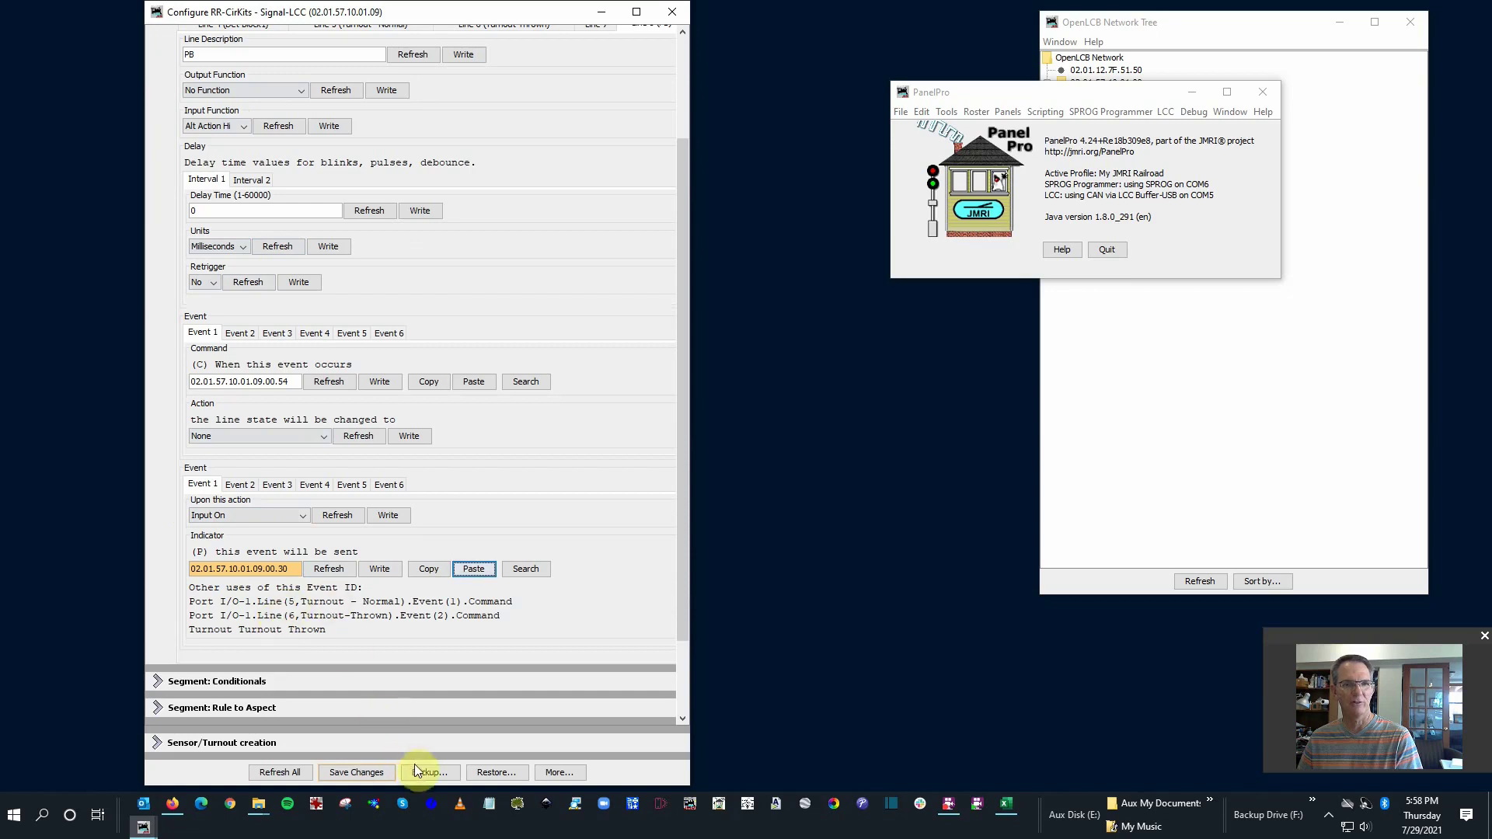
pyautogui.click(381, 772)
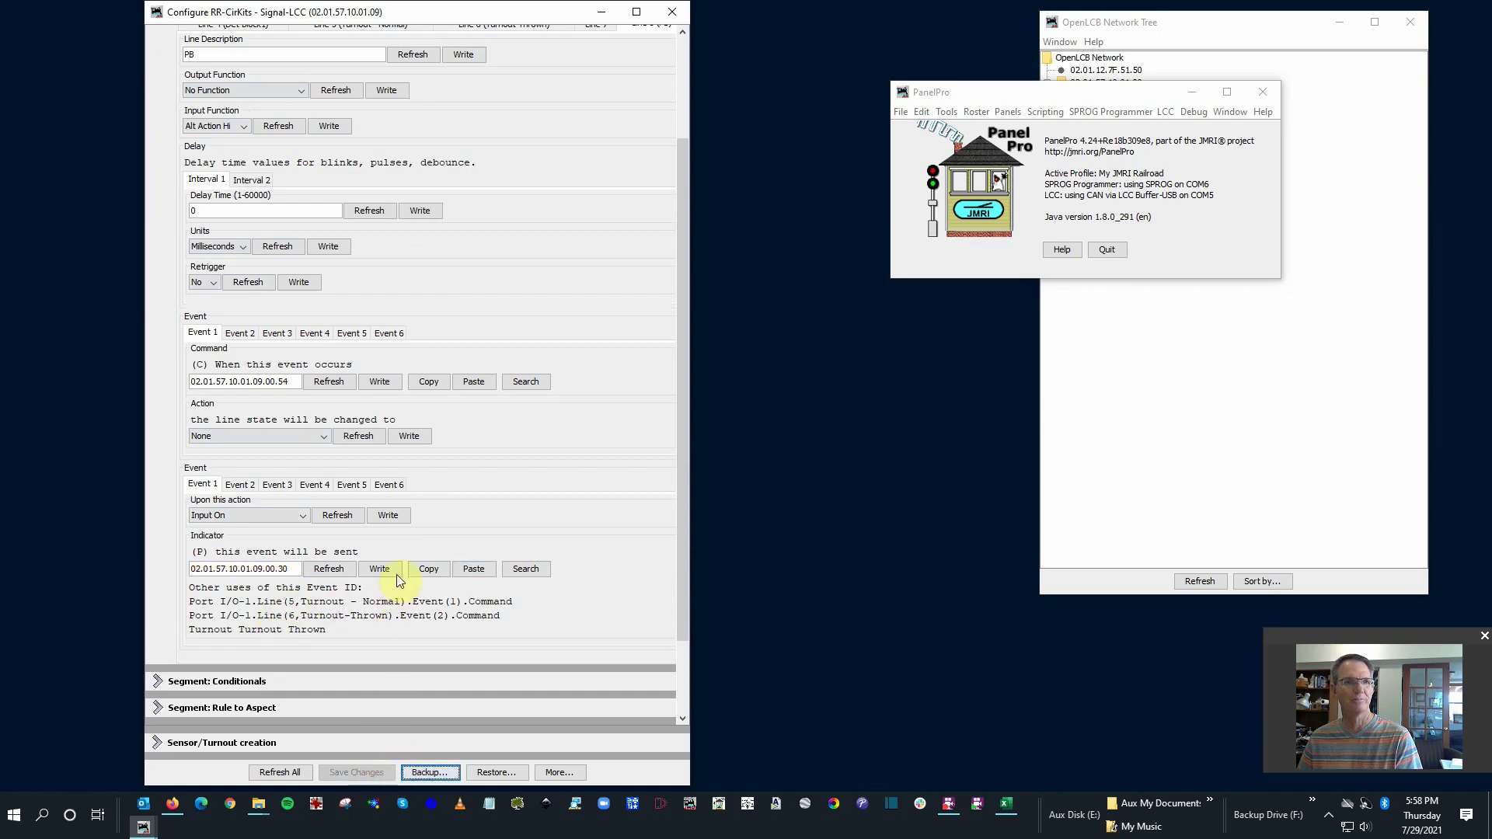
# Step: Give Event 2 the Input Off trigger and indicator ID 02.01.57.10.01.09.00.31, writing both
pyautogui.click(241, 484)
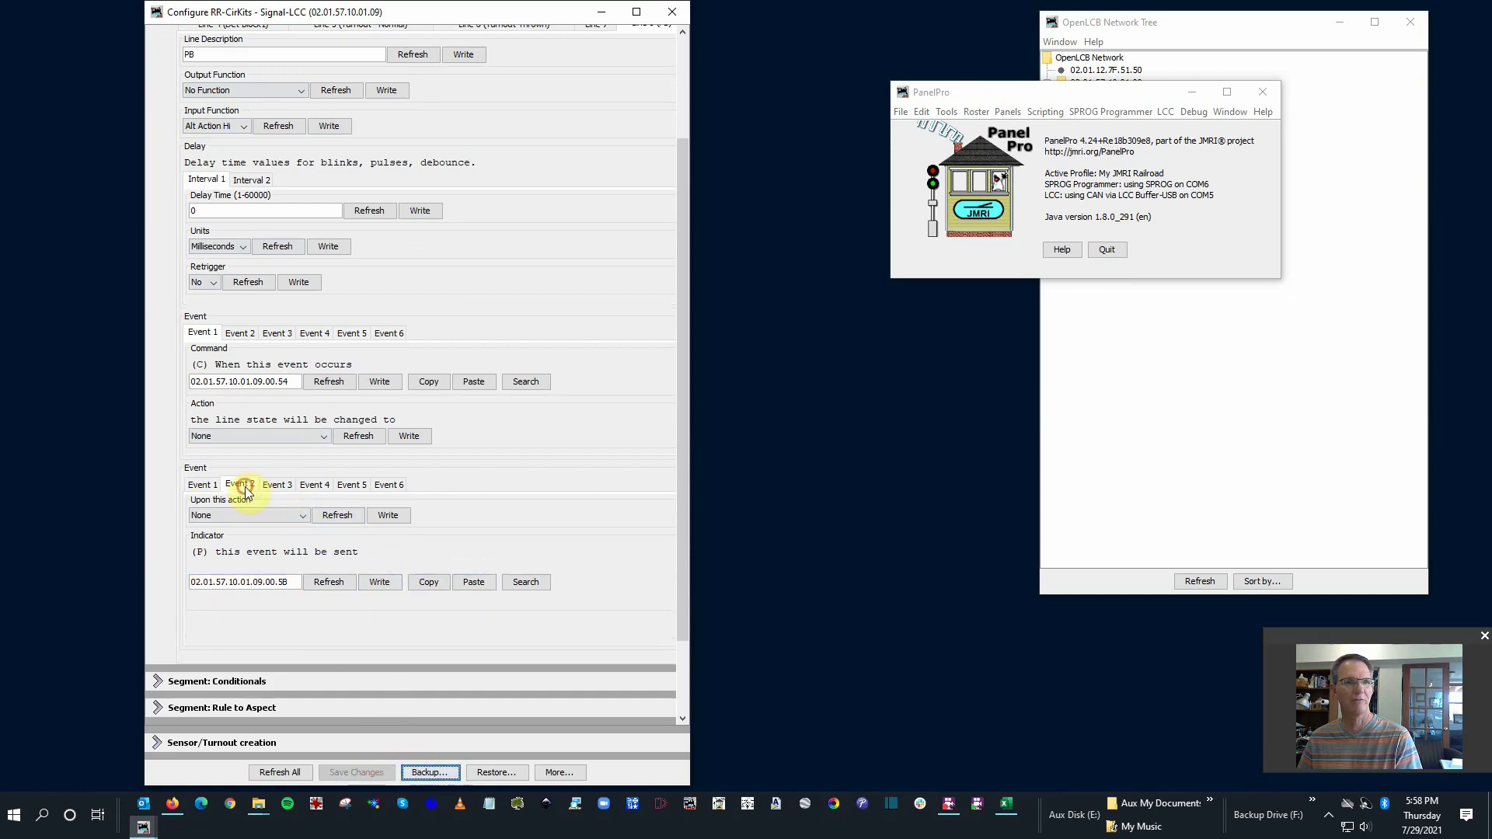
pyautogui.click(301, 515)
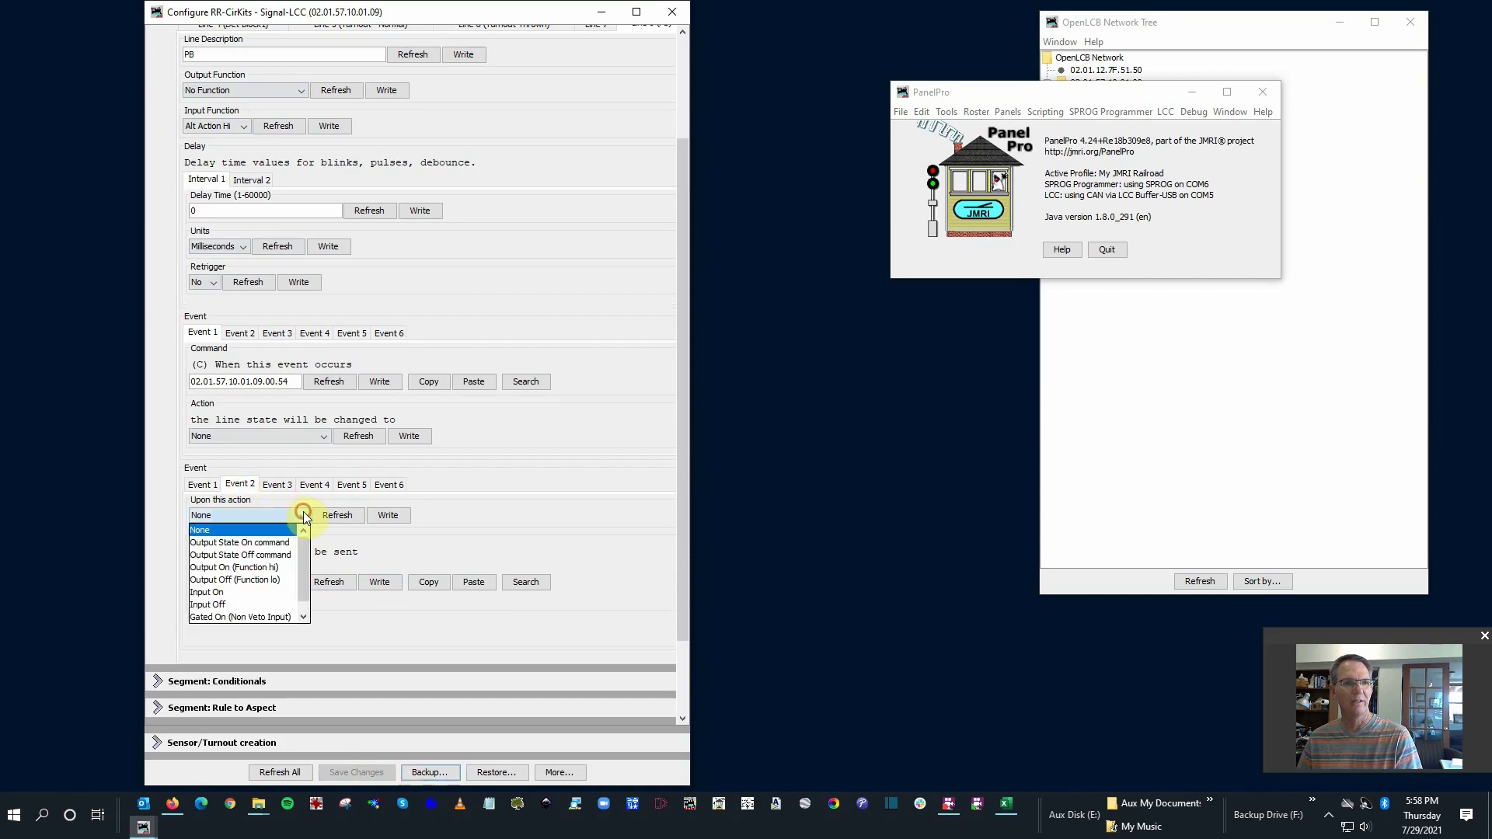
pyautogui.click(238, 605)
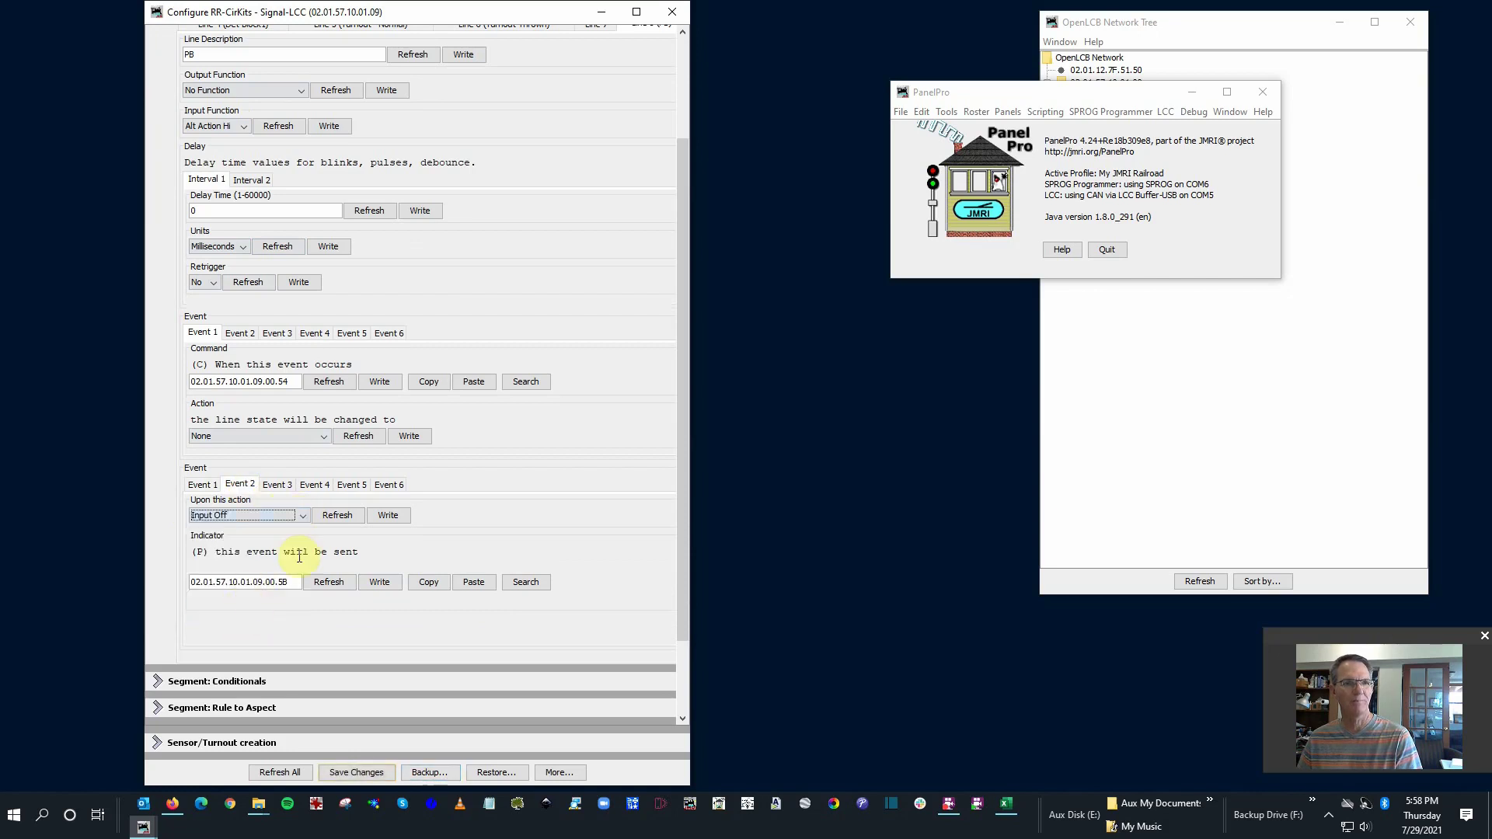
pyautogui.click(388, 515)
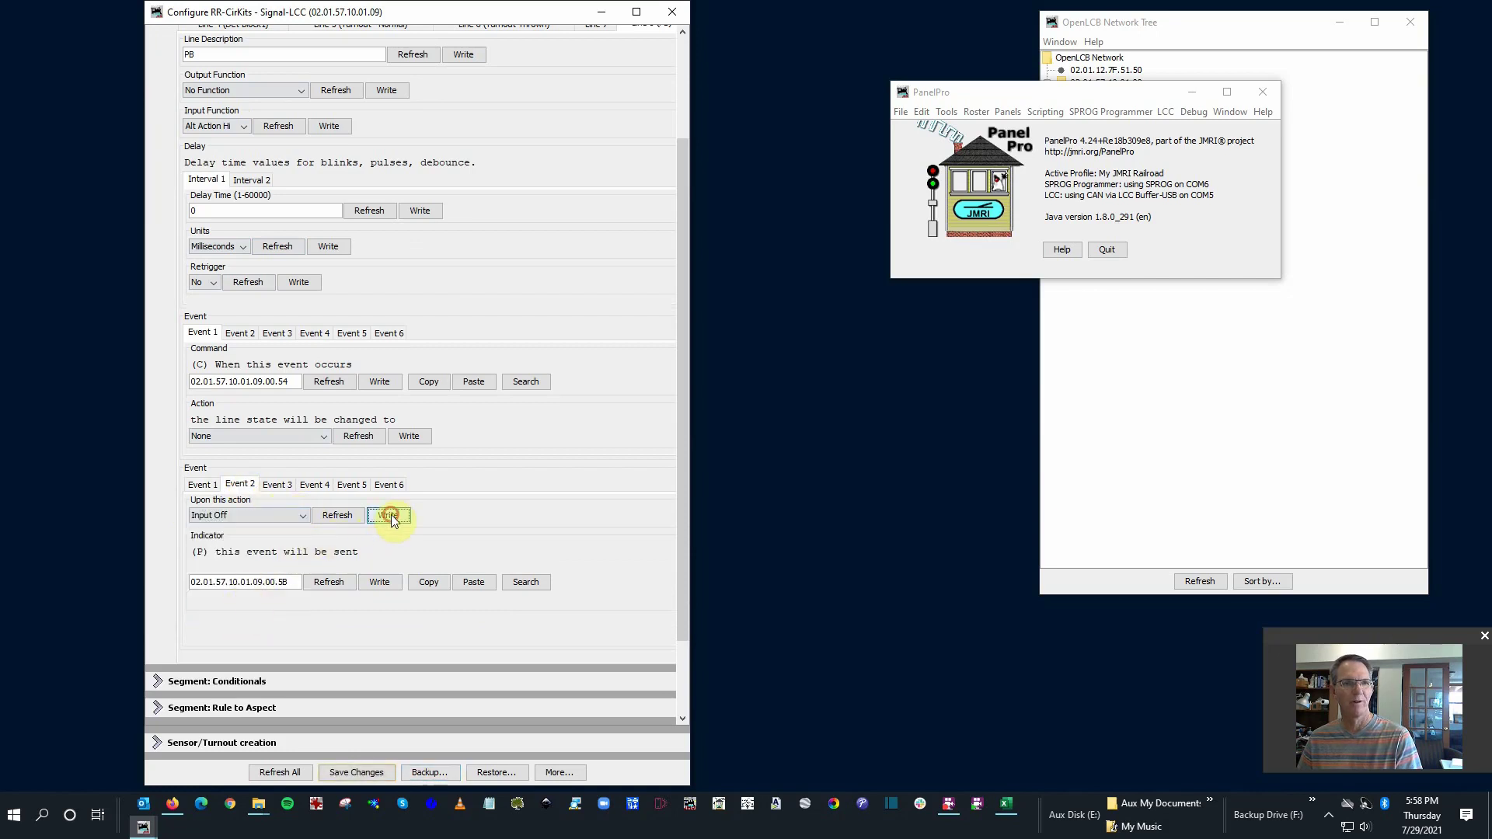
pyautogui.click(471, 583)
pyautogui.click(284, 568)
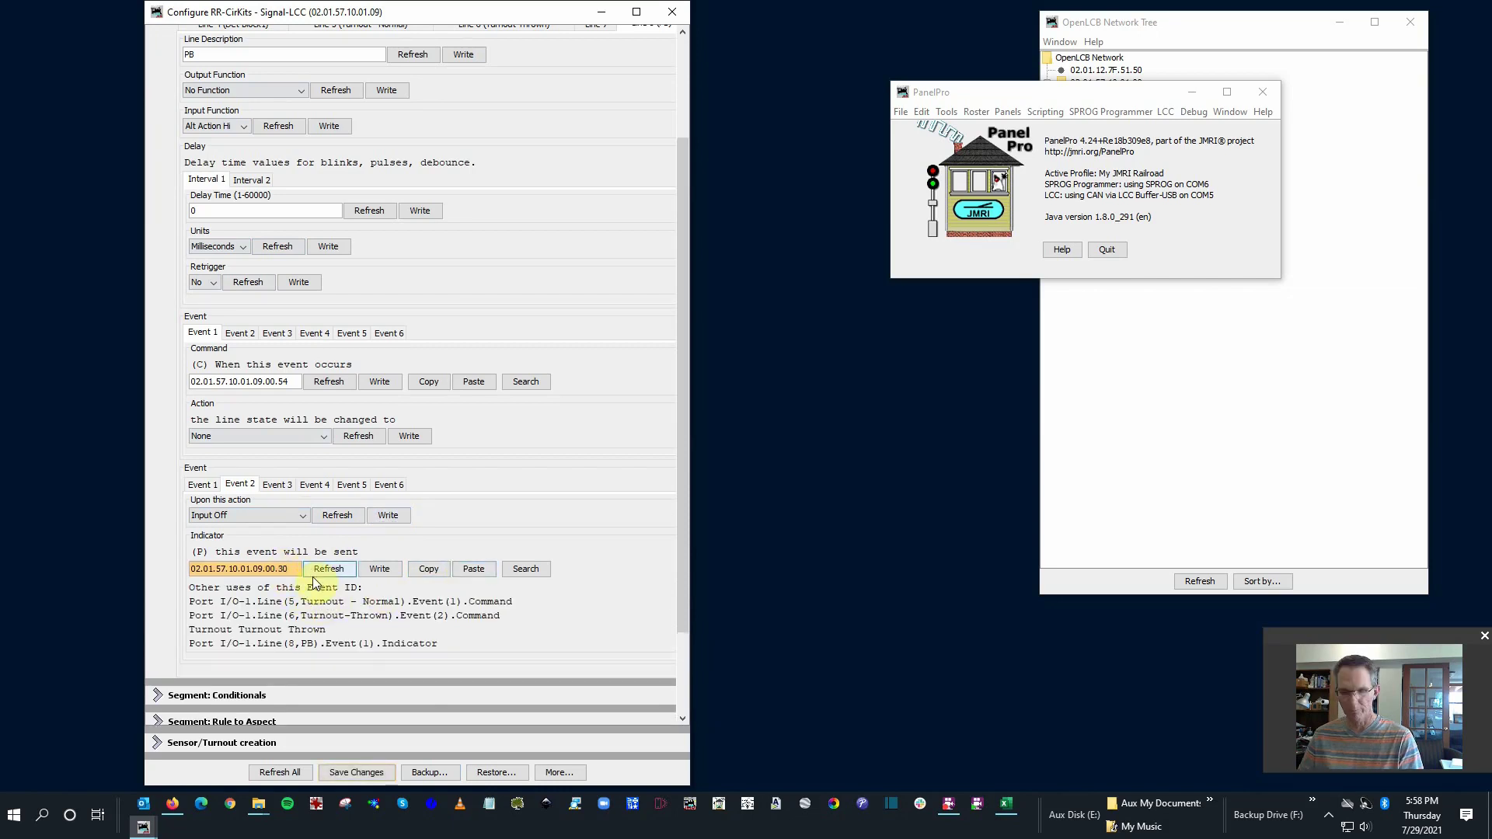
pyautogui.press('BackSpace')
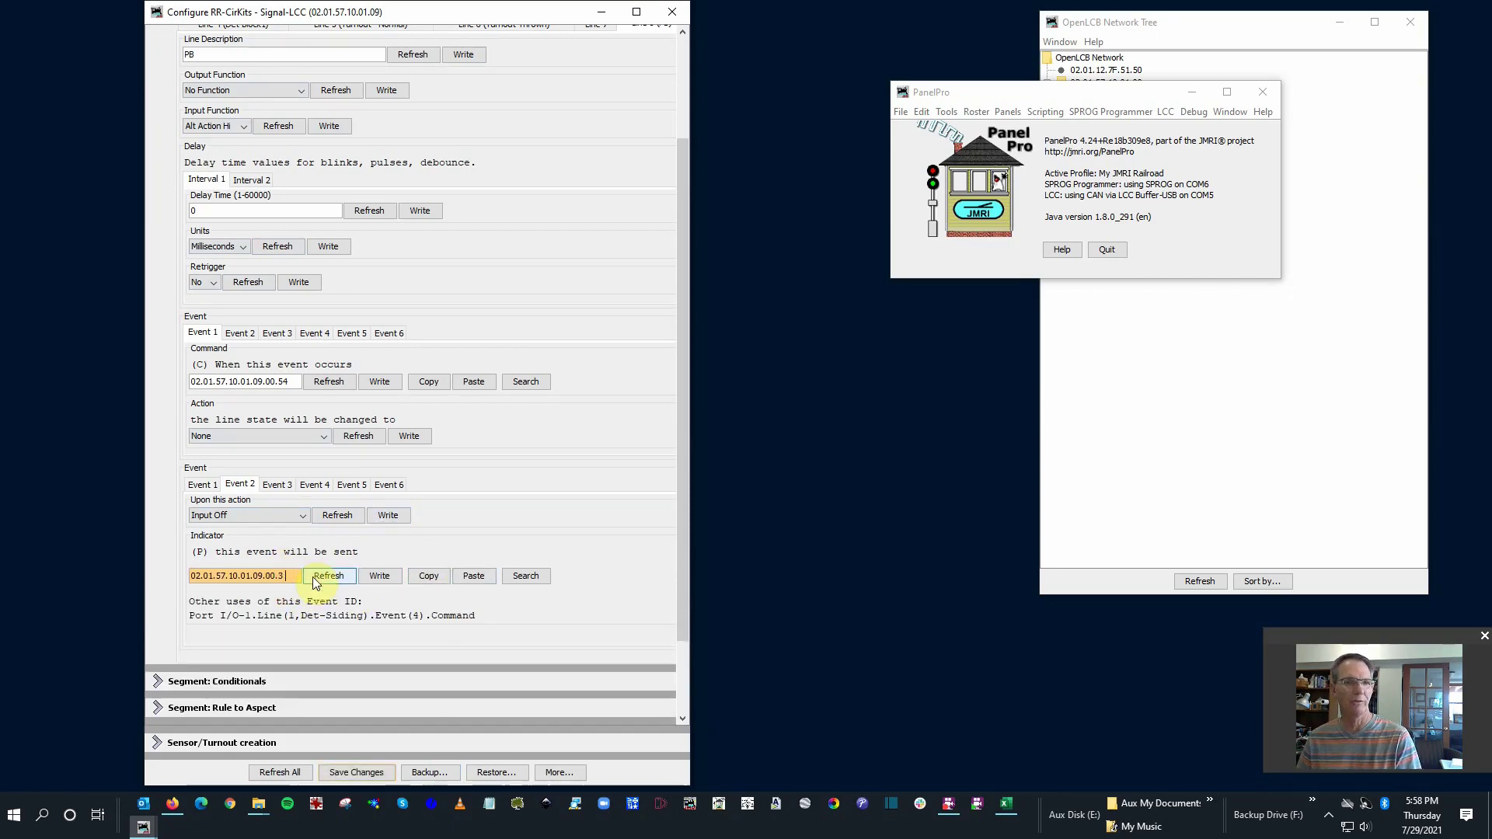
pyautogui.write('1')
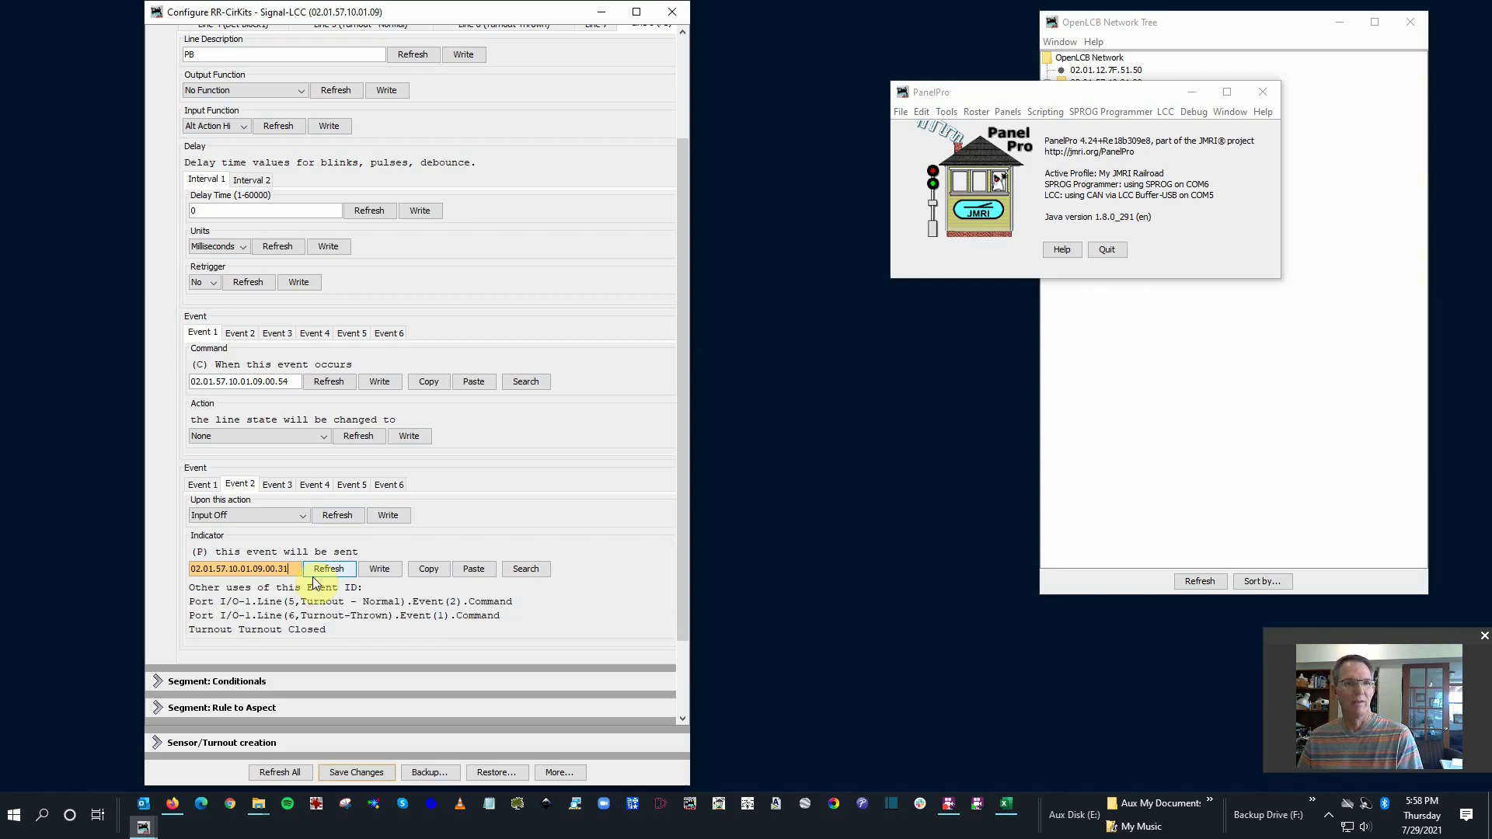
pyautogui.click(378, 570)
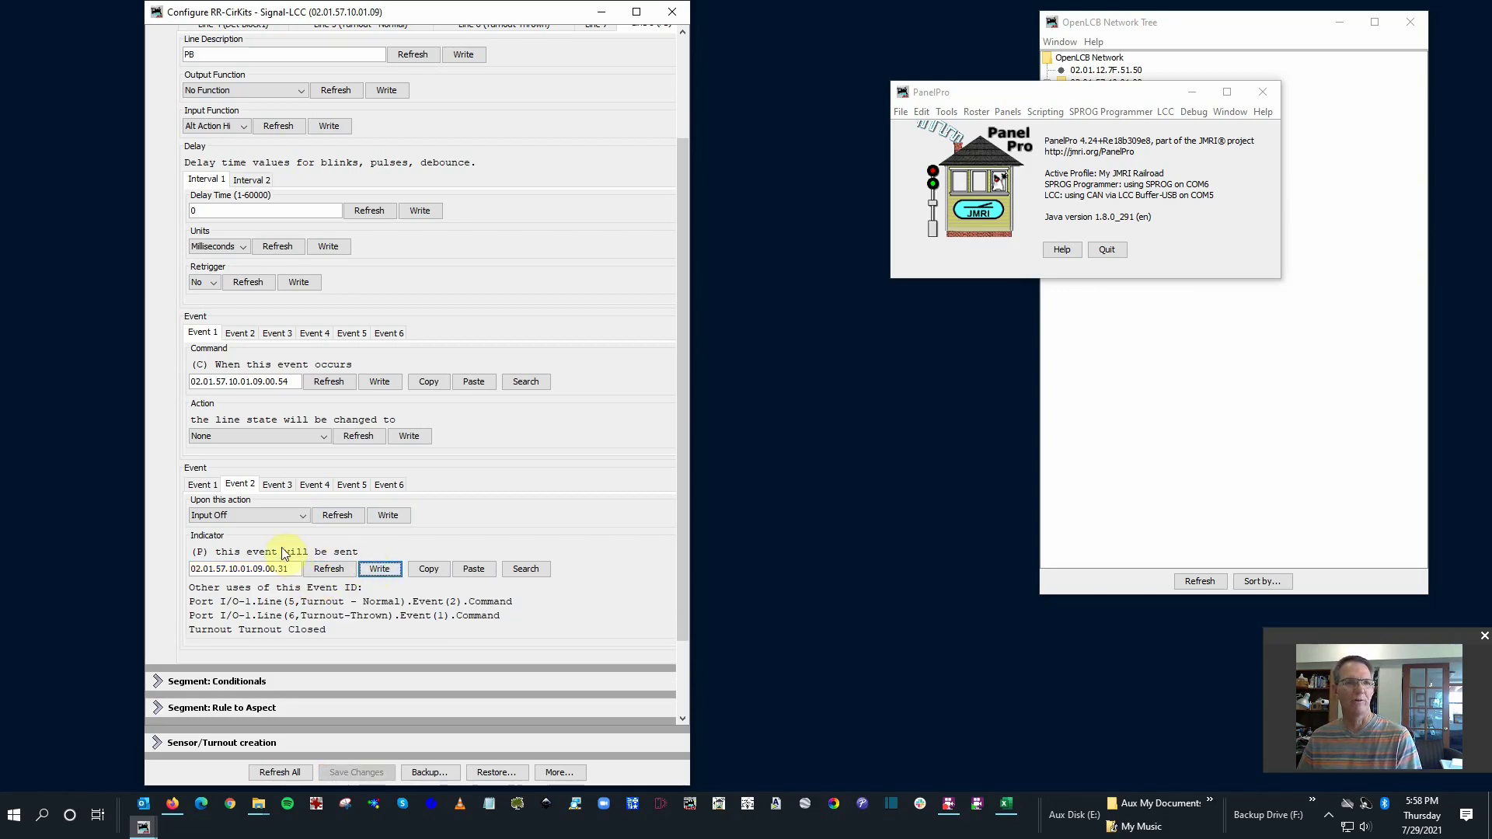
pyautogui.scroll(3, 284, 553)
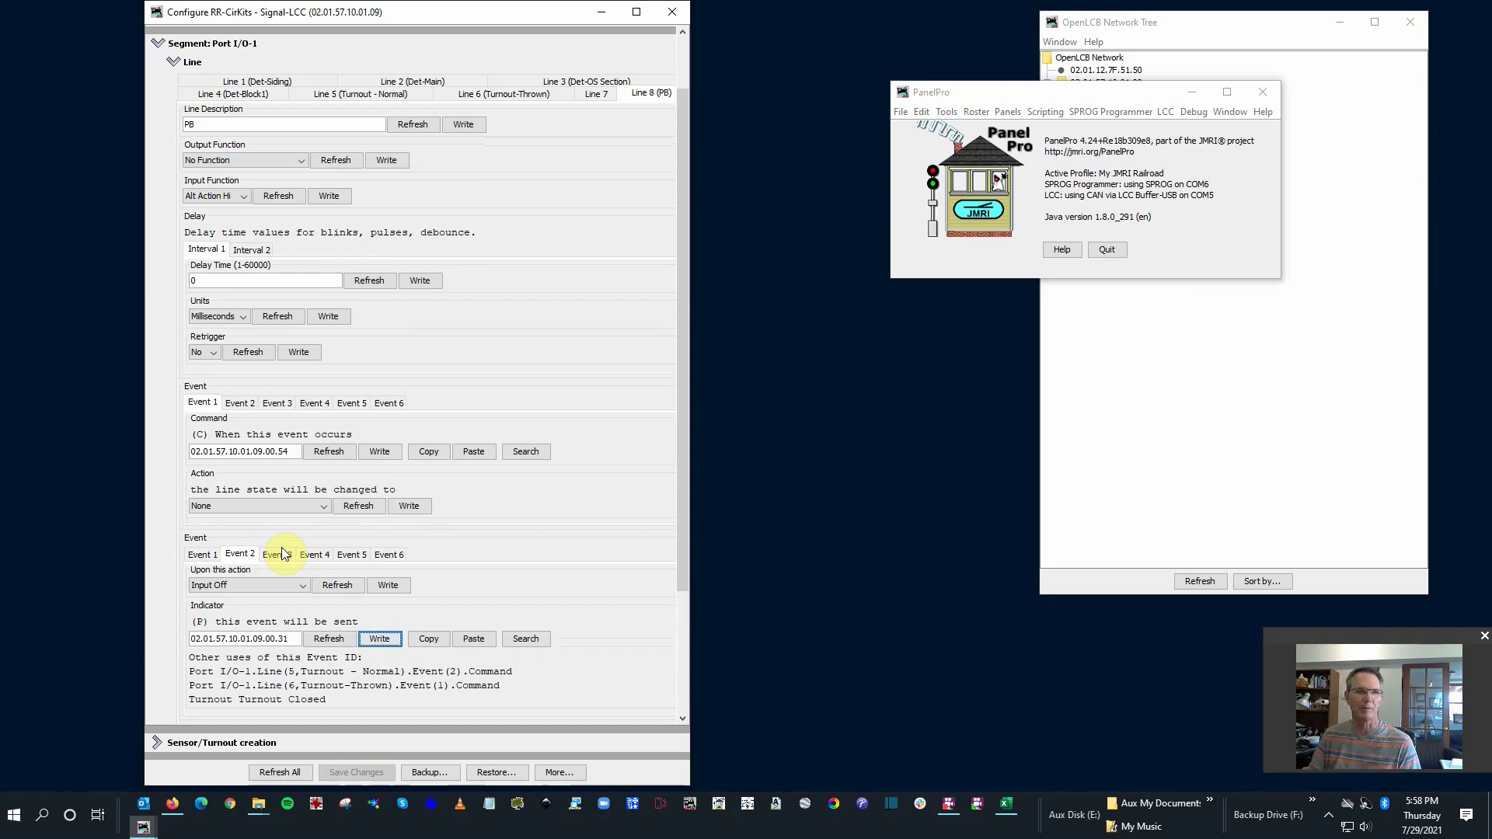
# Step: Switch to the My Layout editor window through the JMRI taskbar previews
pyautogui.click(143, 828)
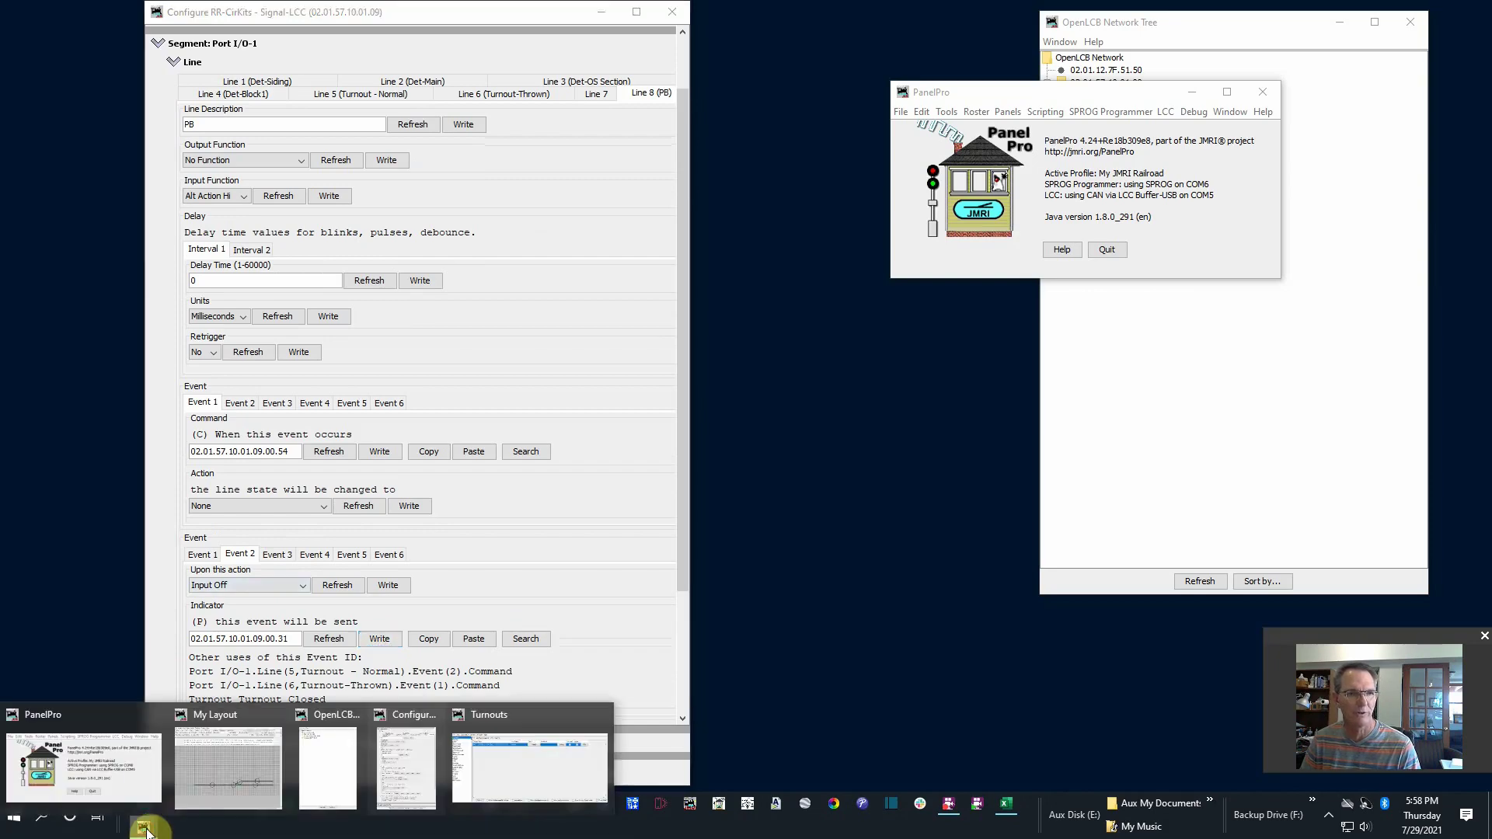
pyautogui.click(249, 777)
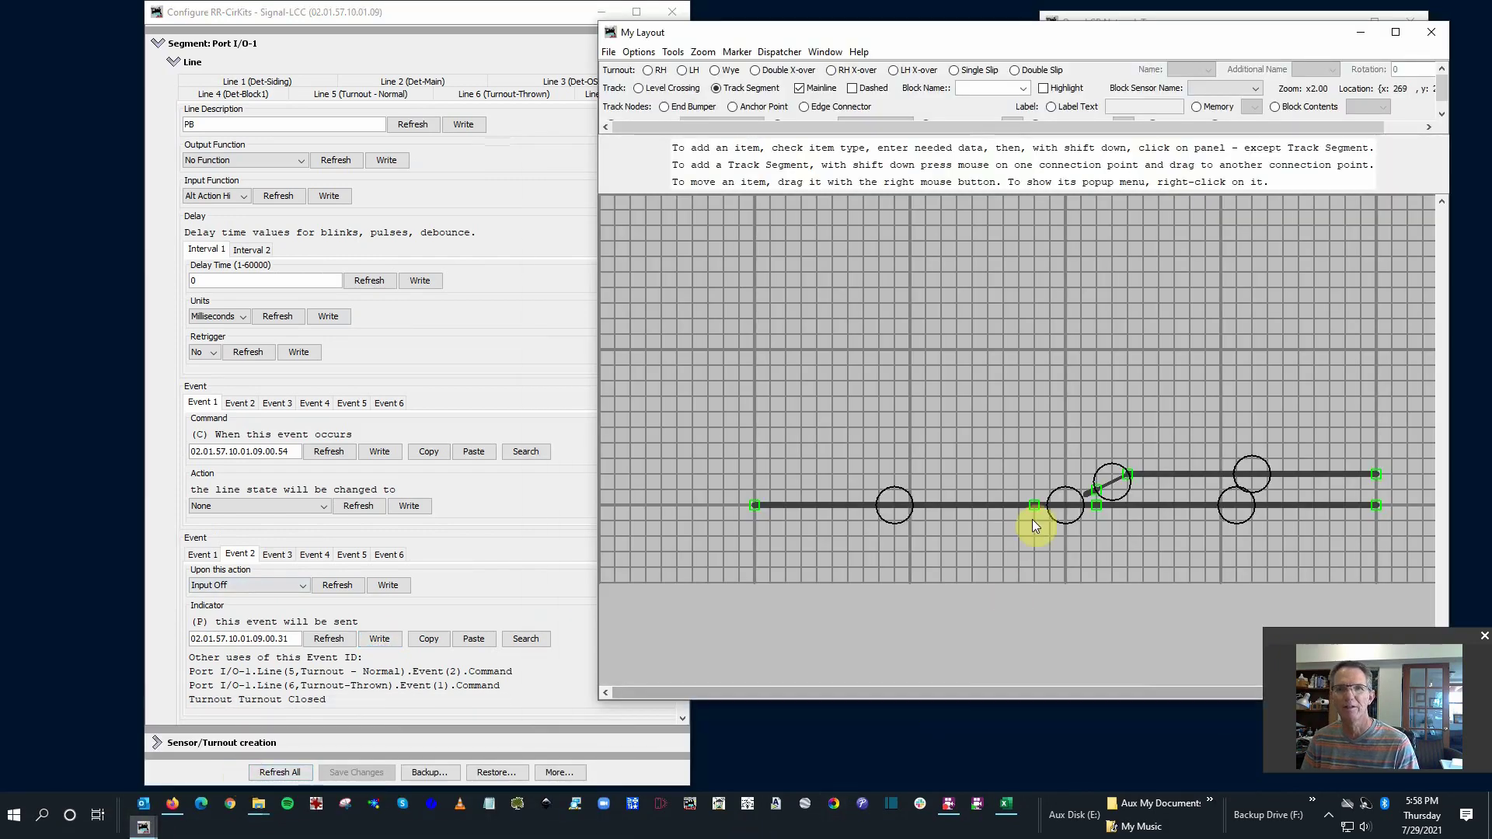